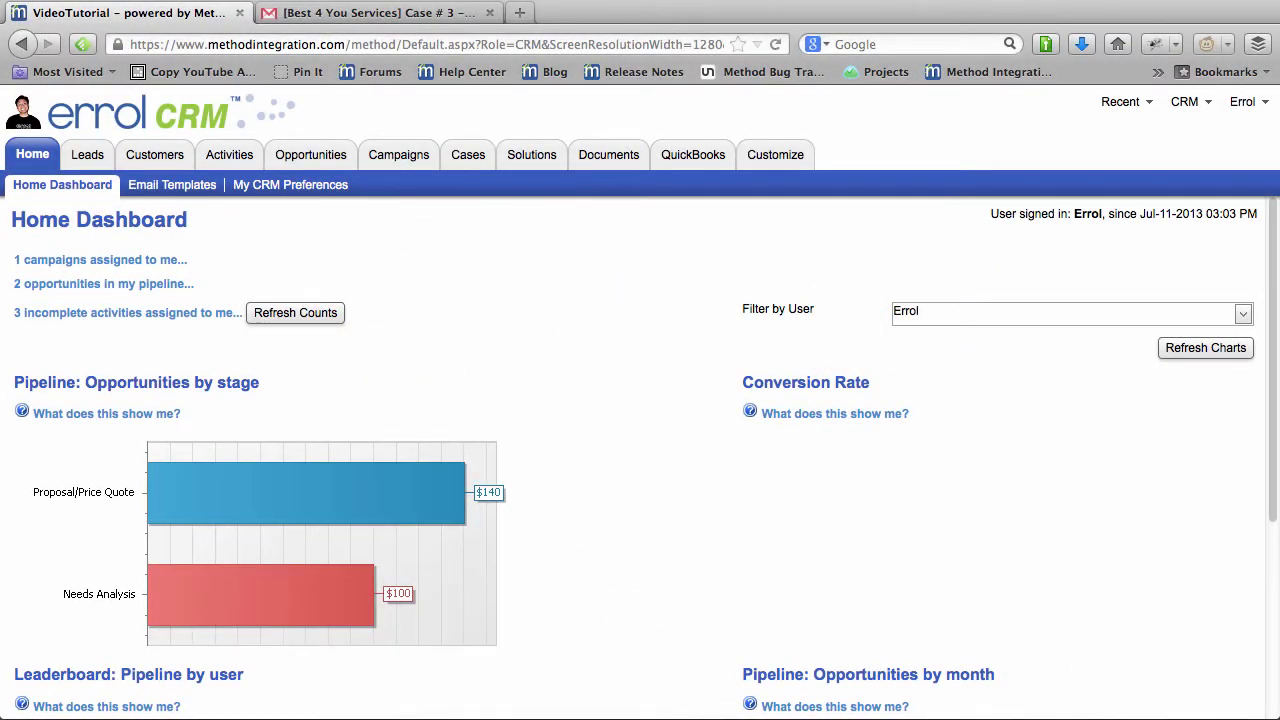
Open Case # 3, the pen-not-working case, from the Cases list for editing
left_click(468, 157)
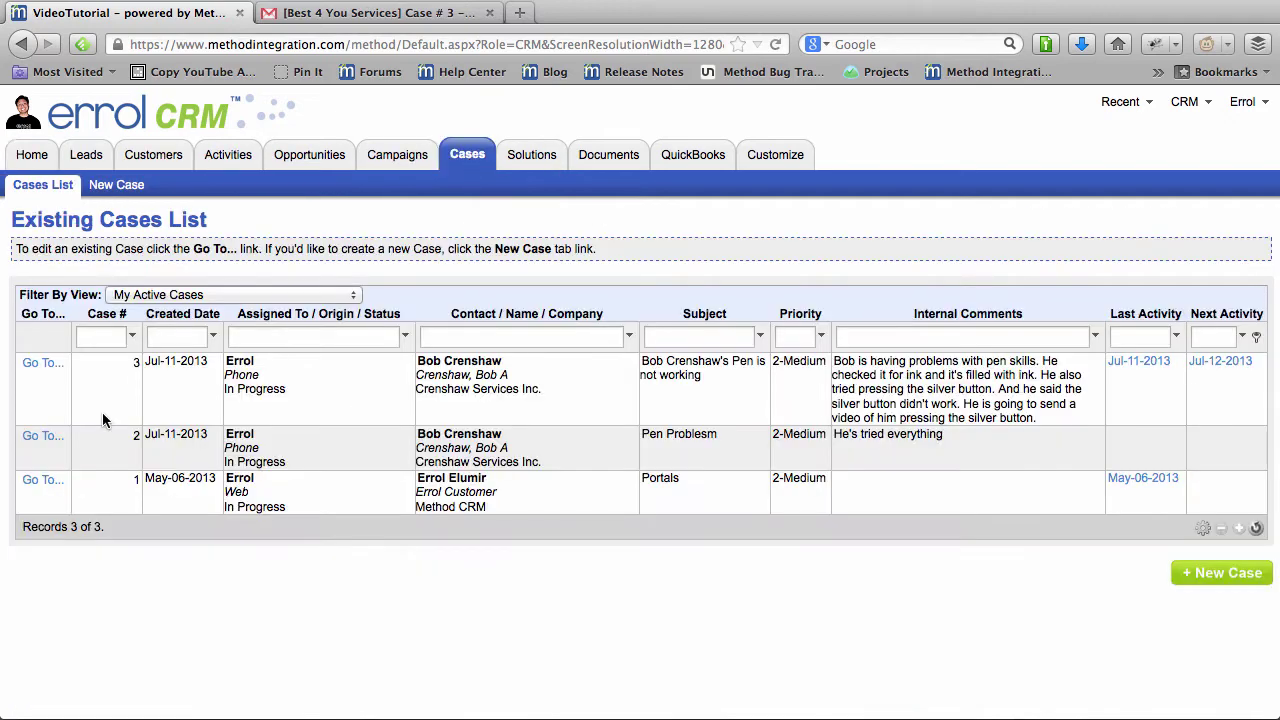
left_click(42, 364)
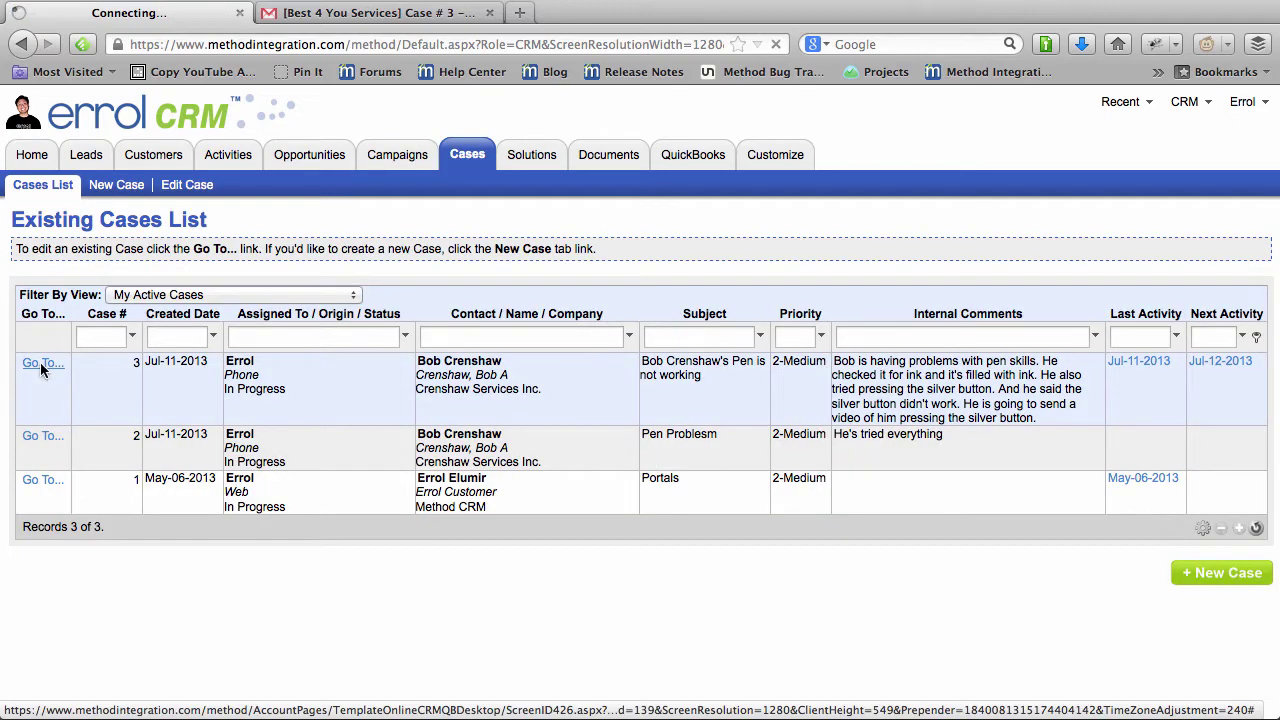
scroll(40, 365, "down", 5)
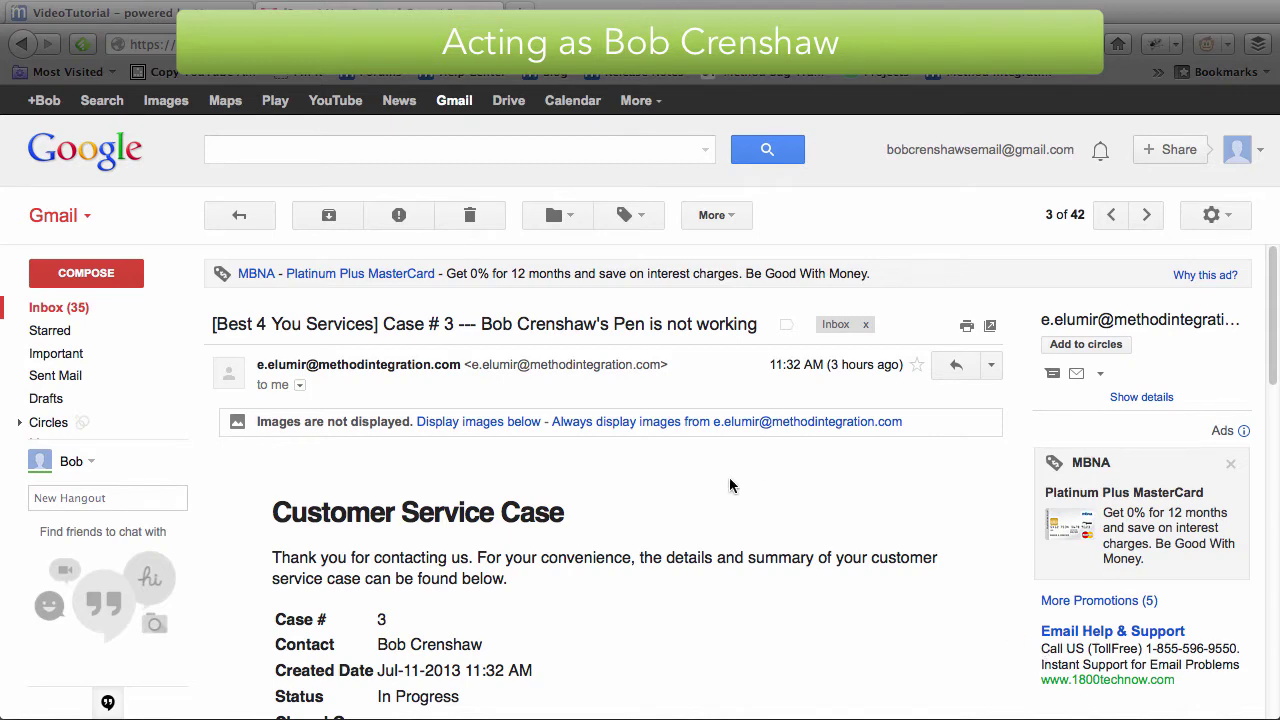
scroll(729, 479, "down", 2)
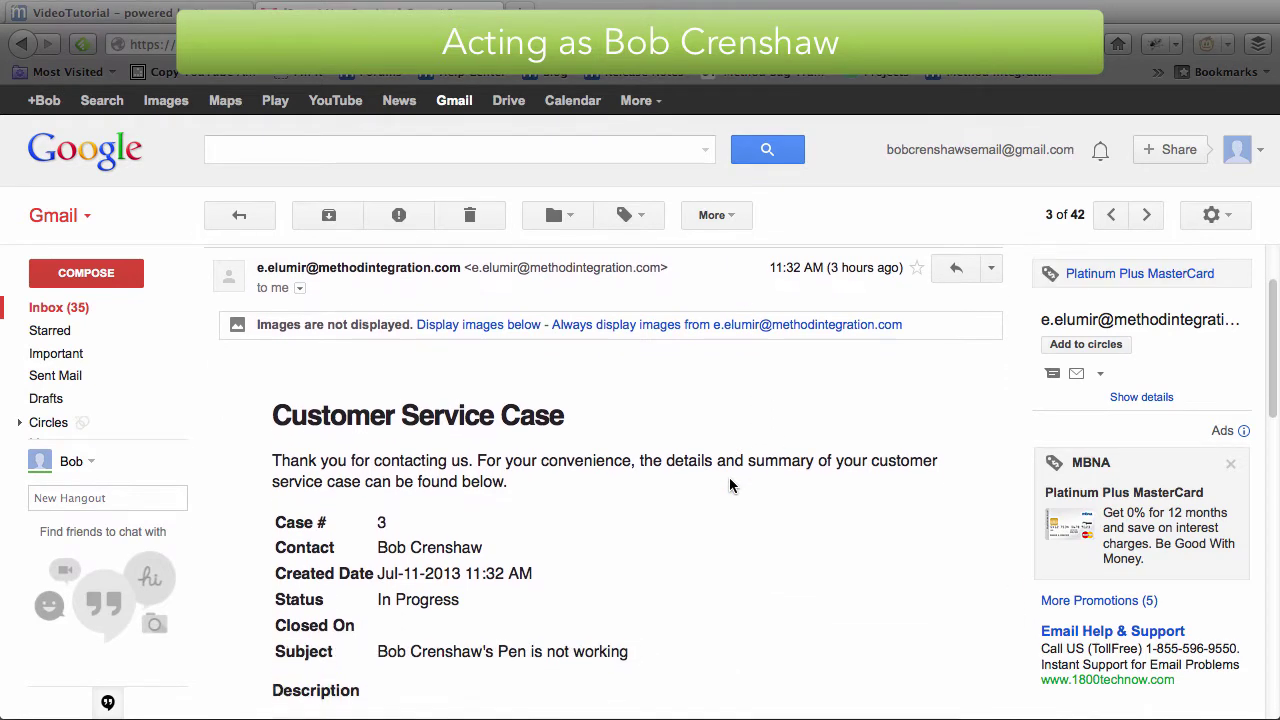
scroll(731, 484, "down", 2)
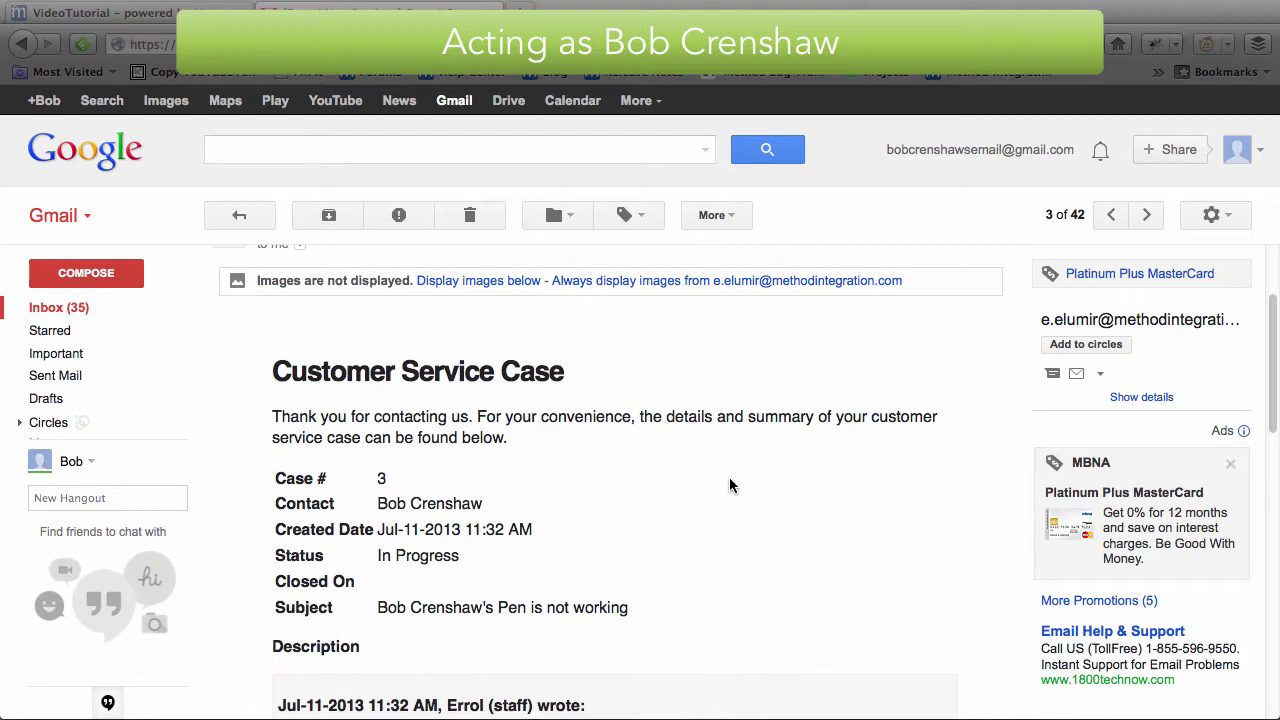
scroll(731, 486, "down", 2)
scroll(729, 486, "down", 1)
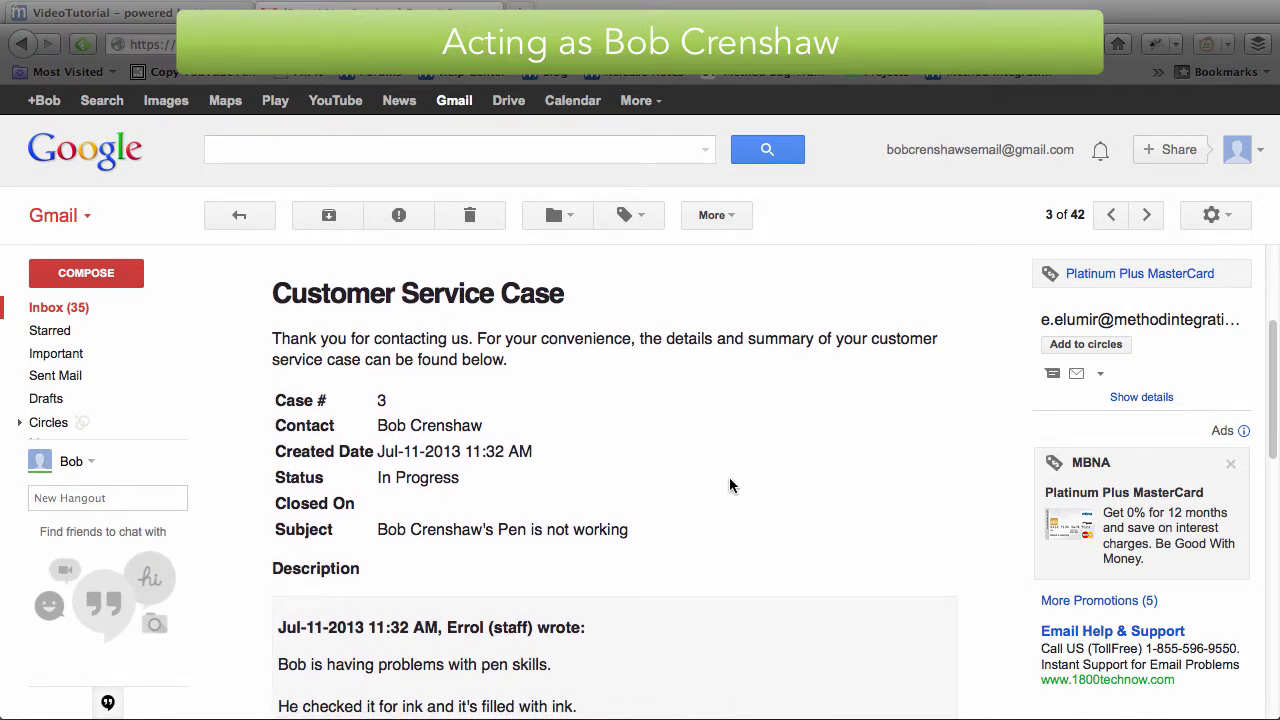
scroll(729, 485, "down", 4)
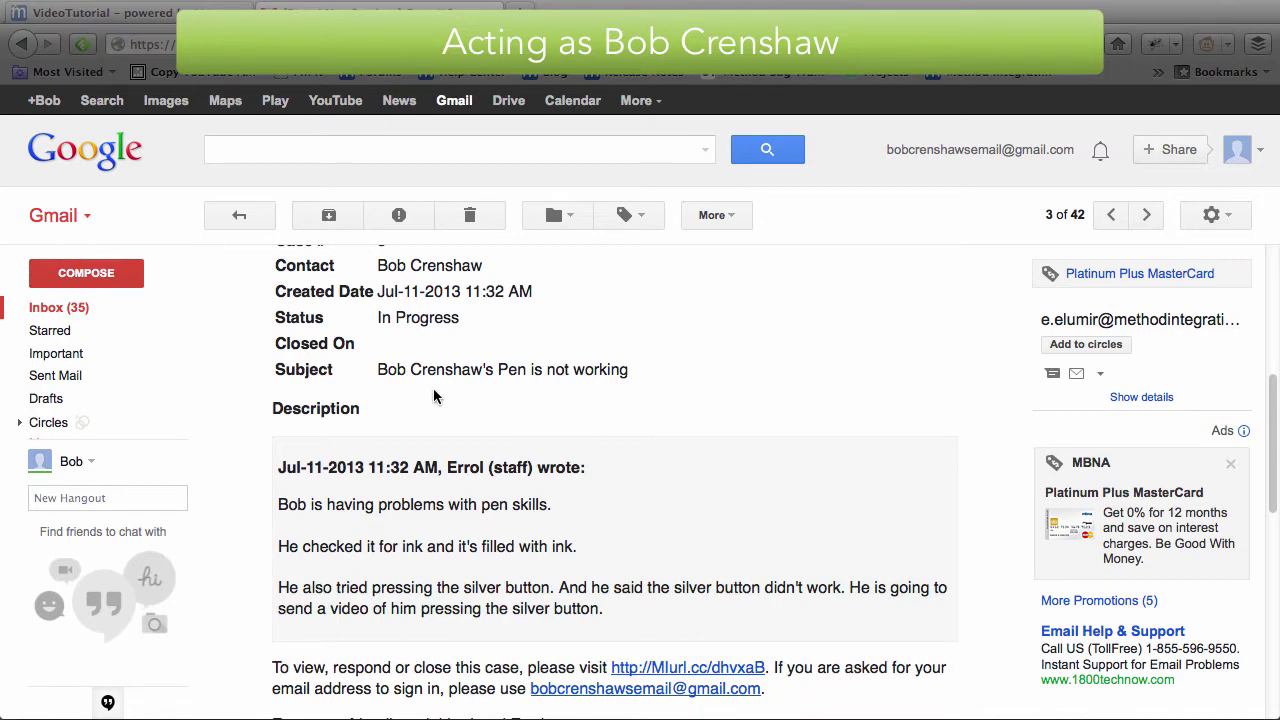
scroll(433, 395, "down", 3)
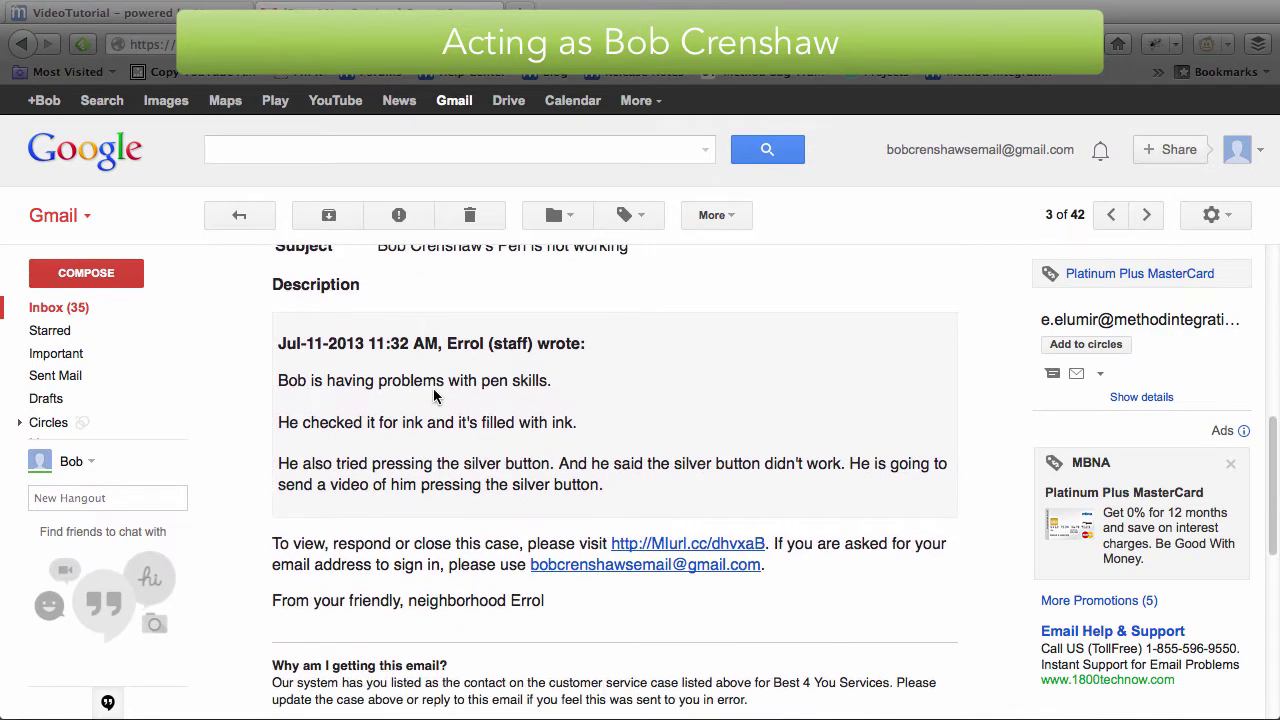
scroll(433, 392, "down", 3)
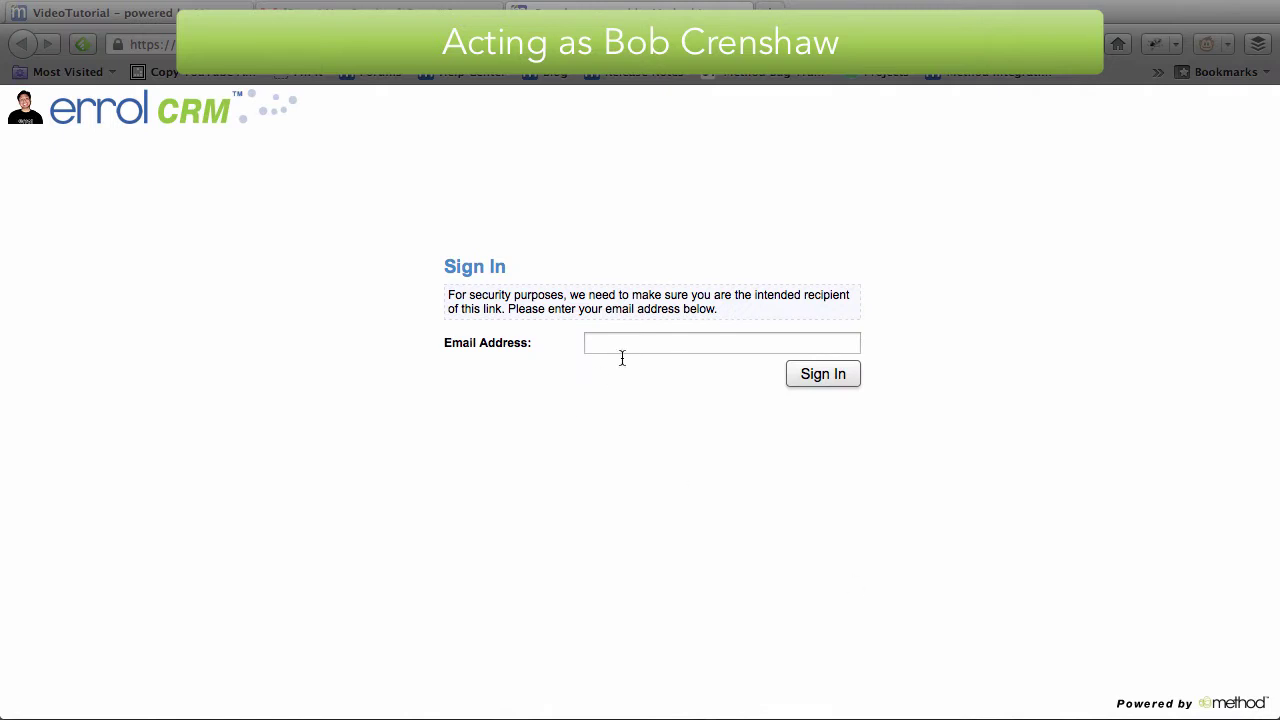
Sign in to the customer portal with the customer's autocompleted e-mail address
left_click(633, 342)
type("bob")
key("Down")
key("Return")
left_click(826, 385)
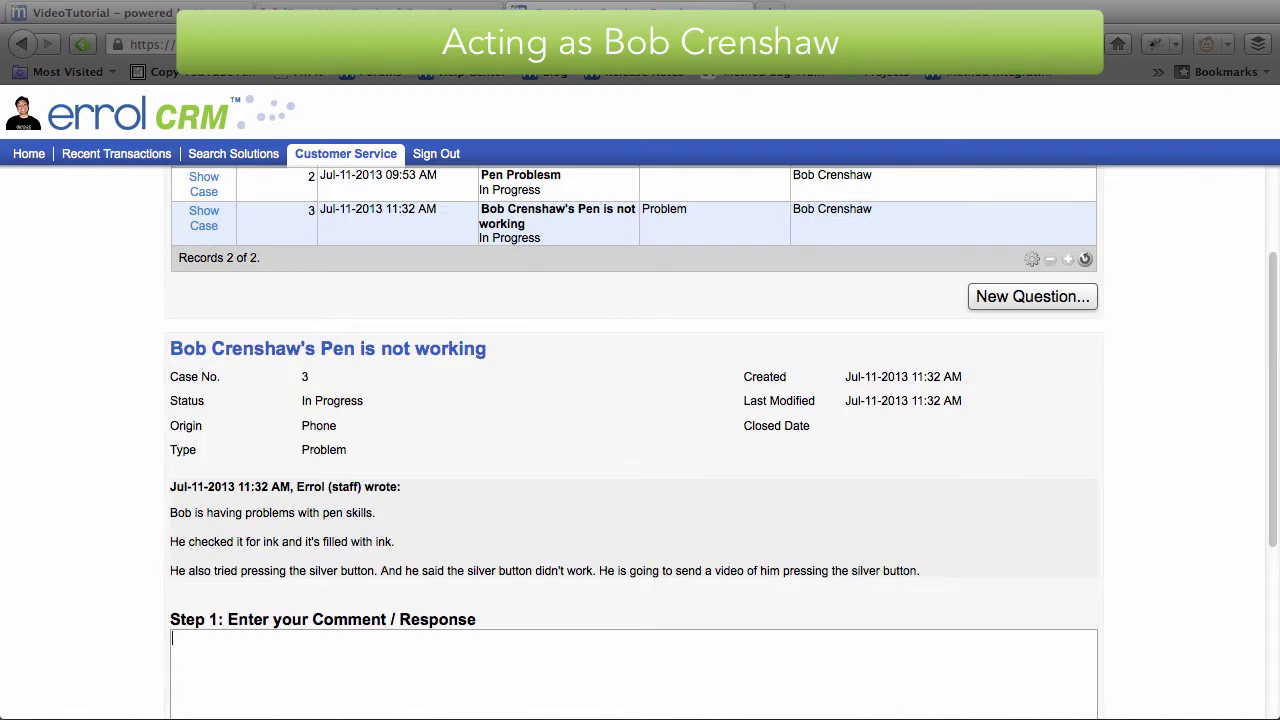
Write the comment 'My pen isn't working. Here is a video I have that I uploaded to YouTube.'
scroll(551, 440, "down", 3)
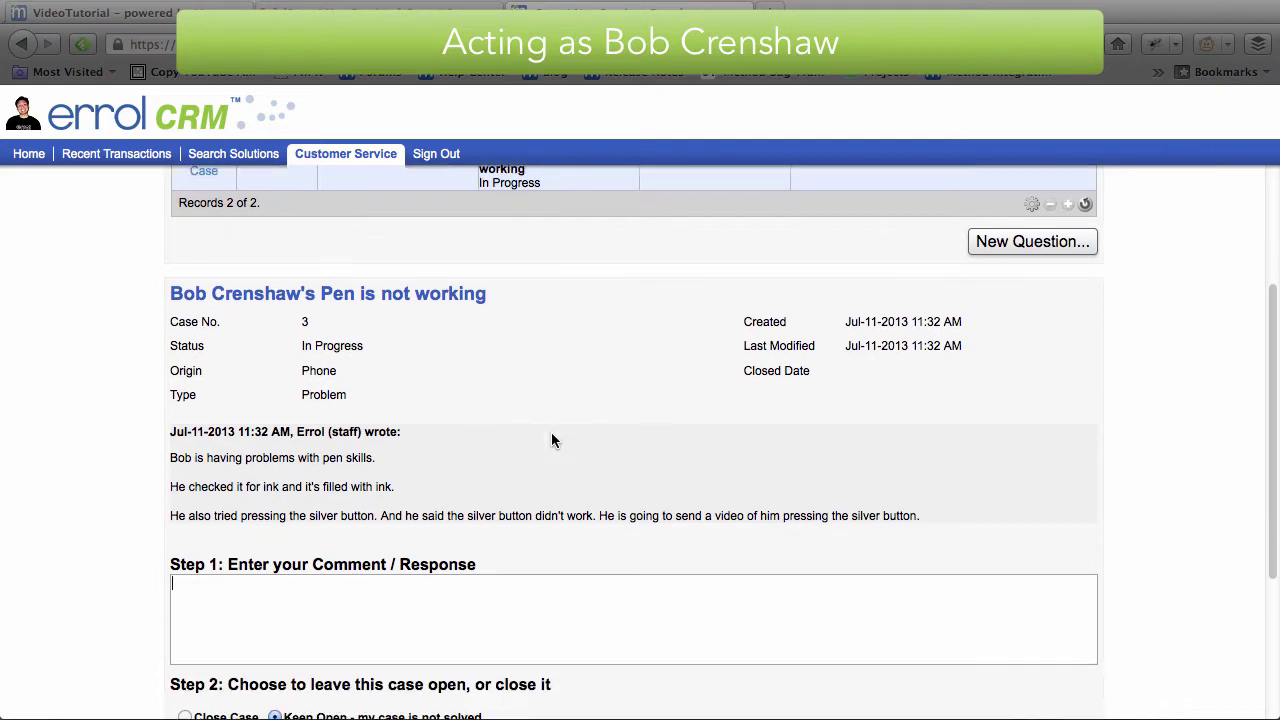
scroll(551, 440, "down", 3)
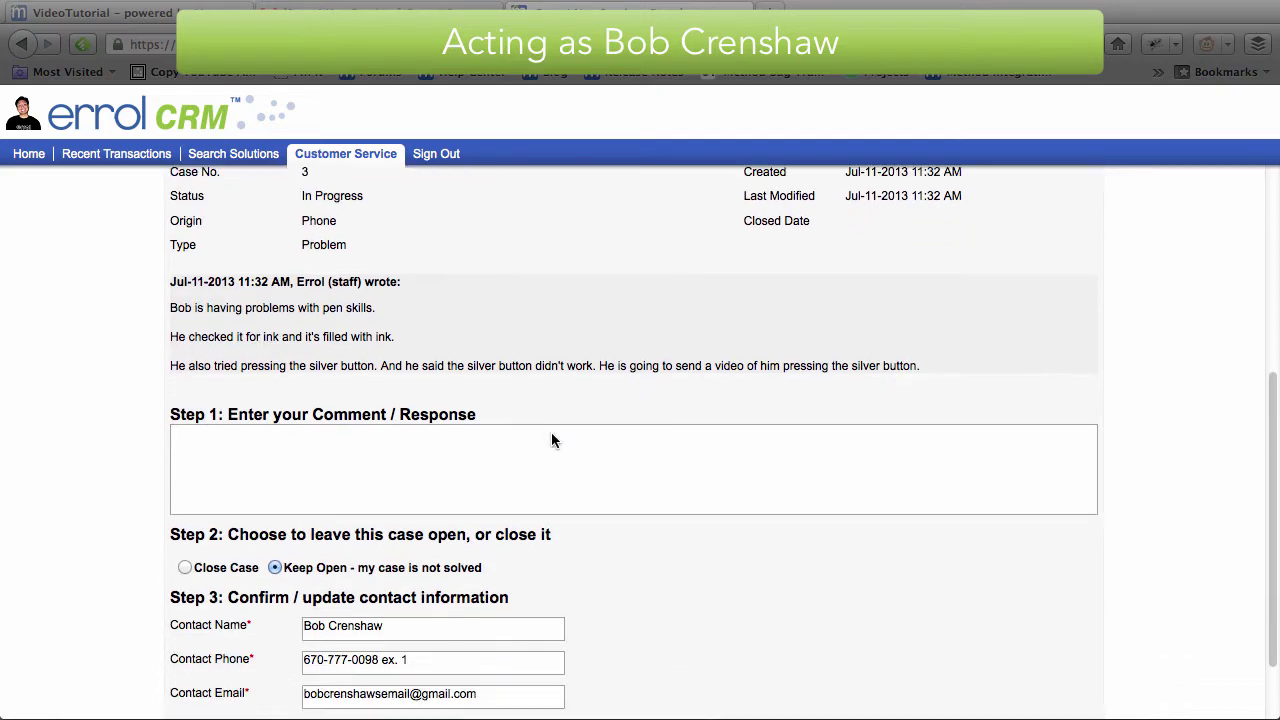
type("My pen is")
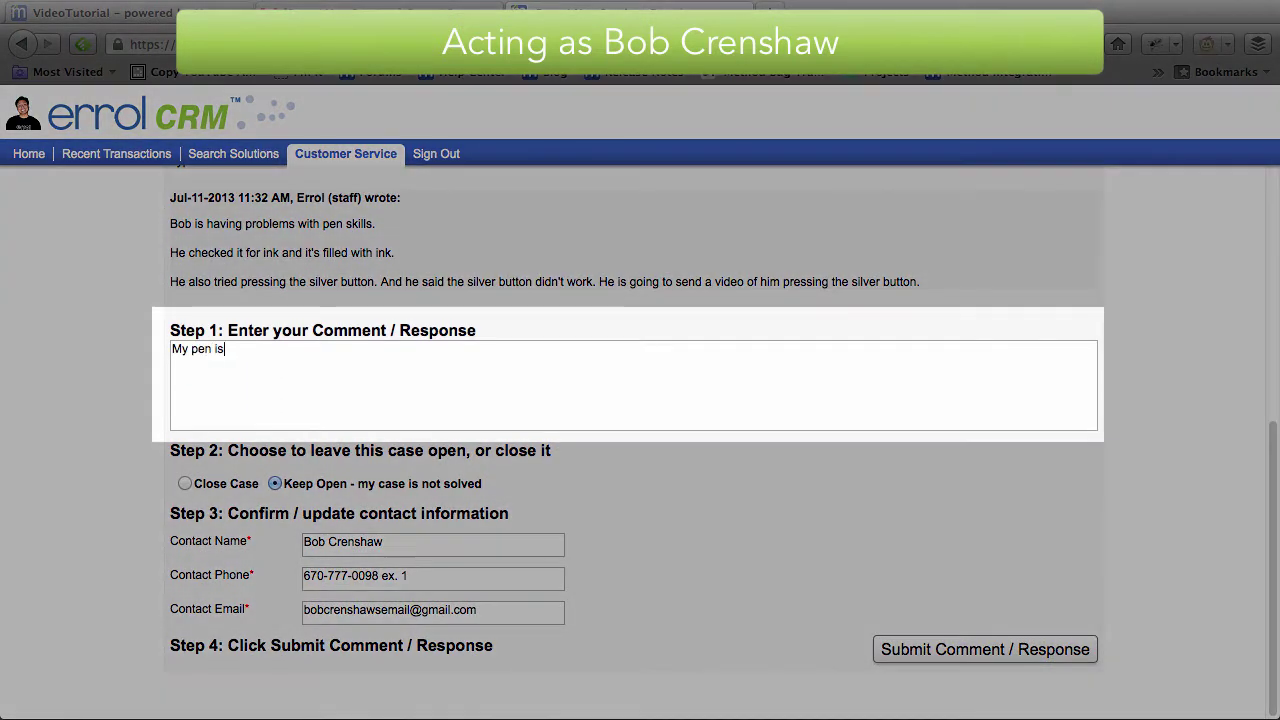
type("n't working. Here is a video I have that I uploaded to YouT")
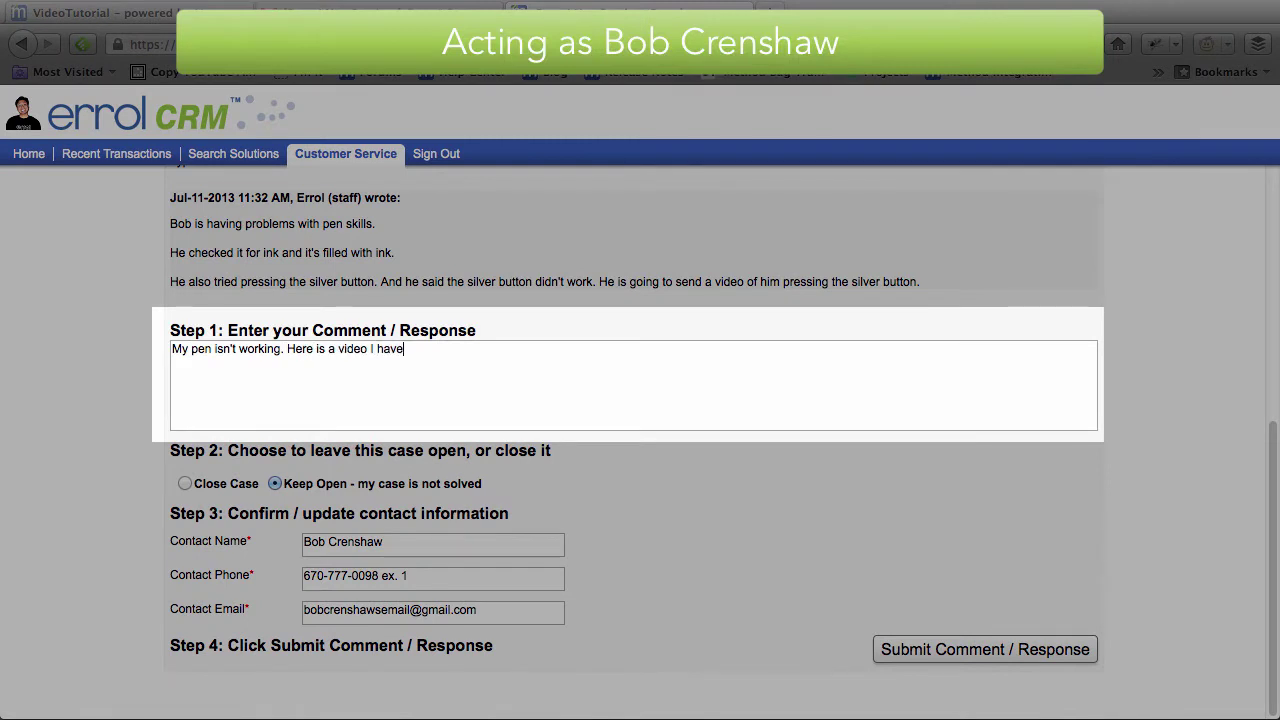
type("ube.")
key("super+a")
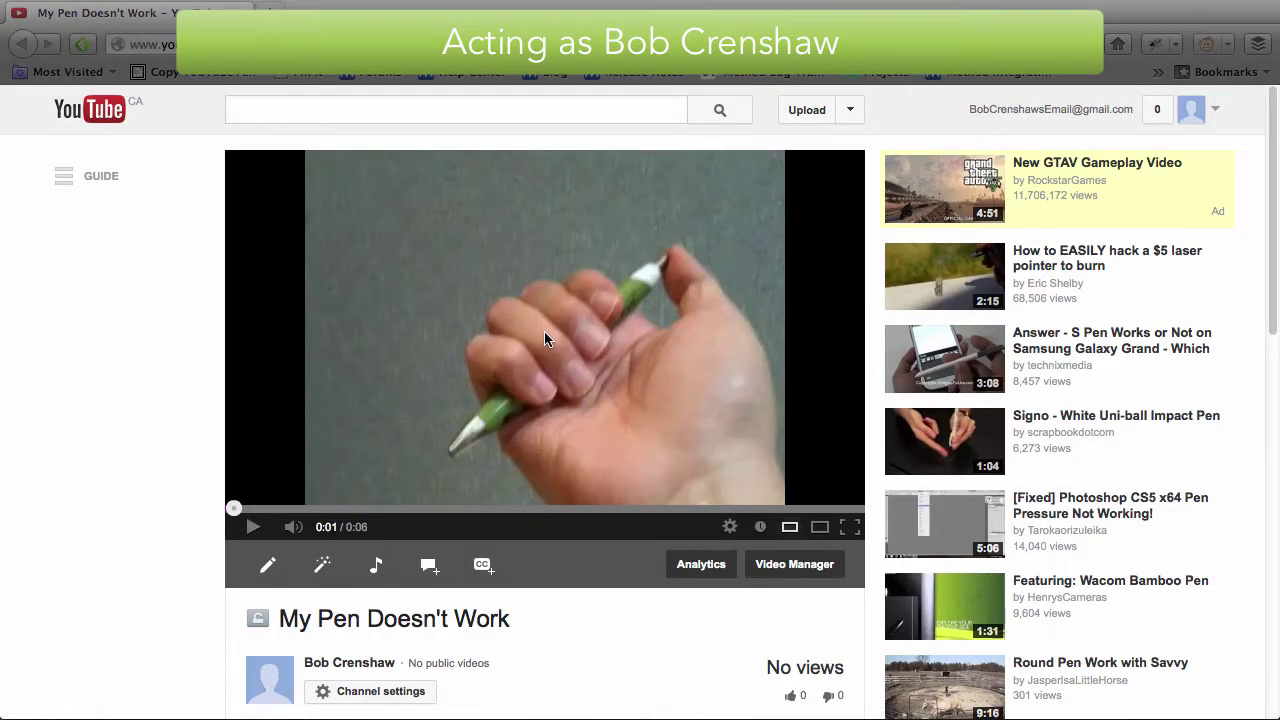
Play the 'My Pen Doesn't Work' video and bring up its Share link
left_click(253, 527)
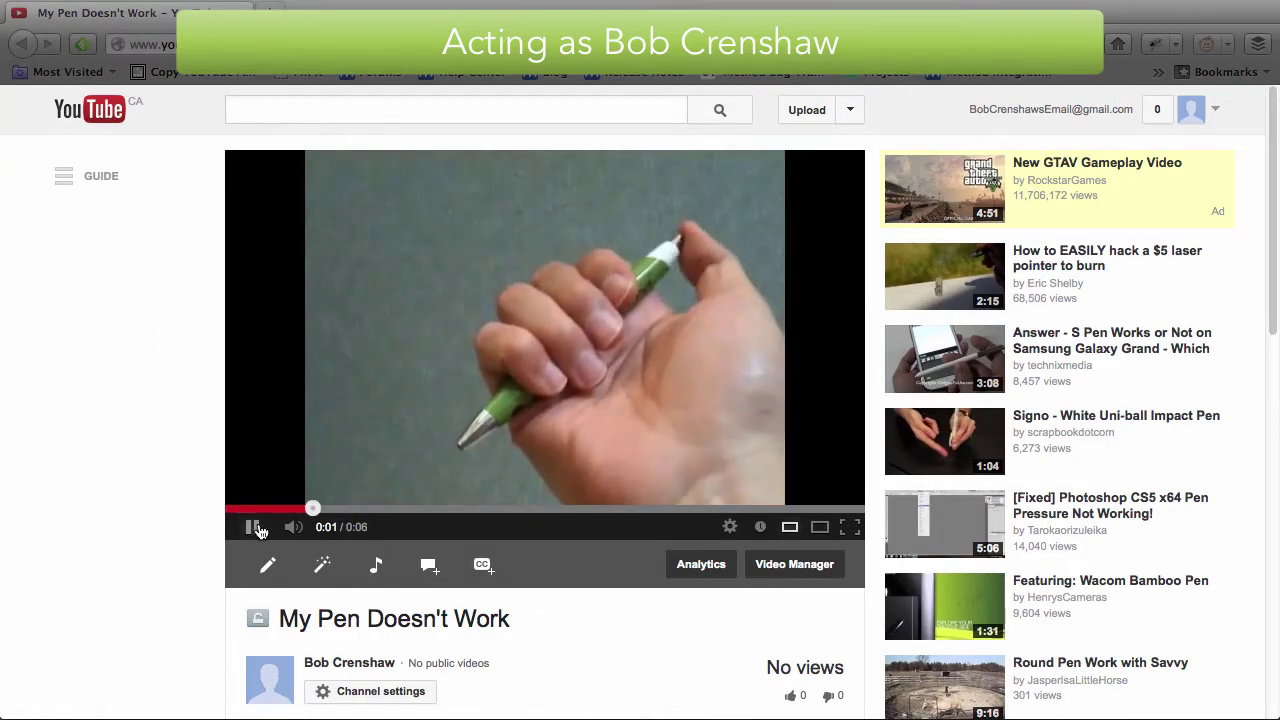
scroll(562, 629, "down", 1)
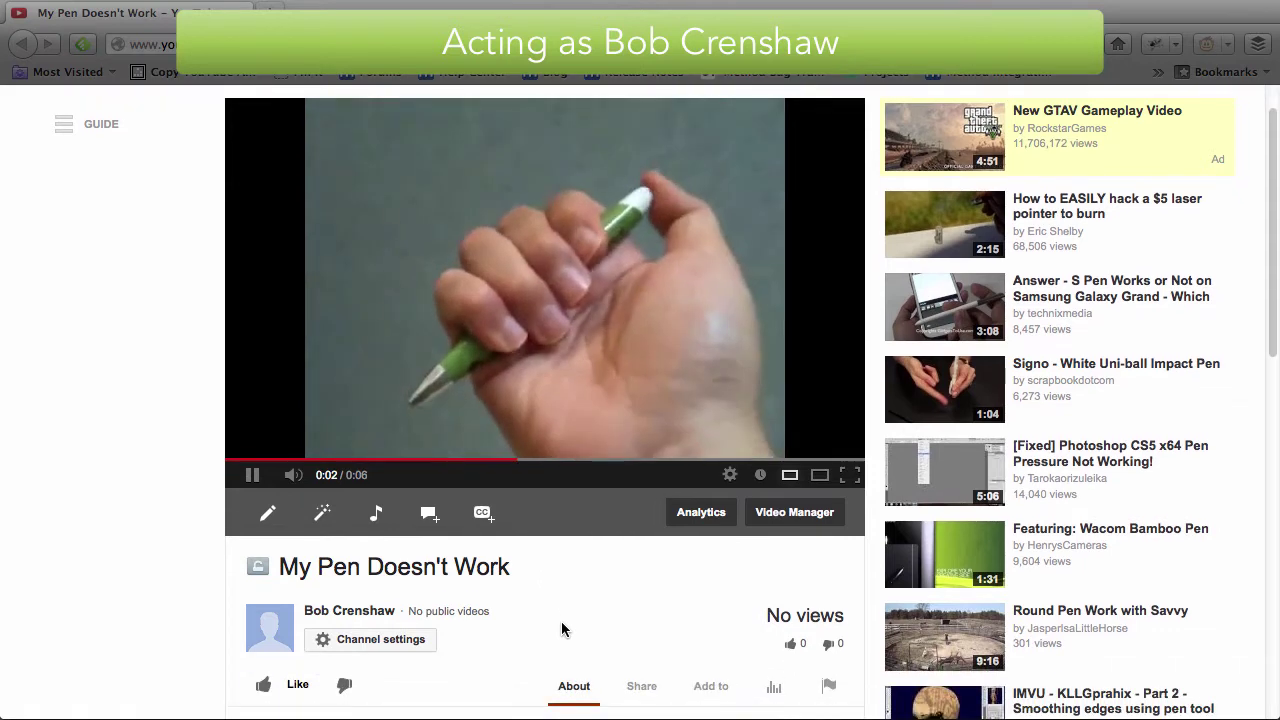
scroll(562, 629, "down", 1)
left_click(642, 631)
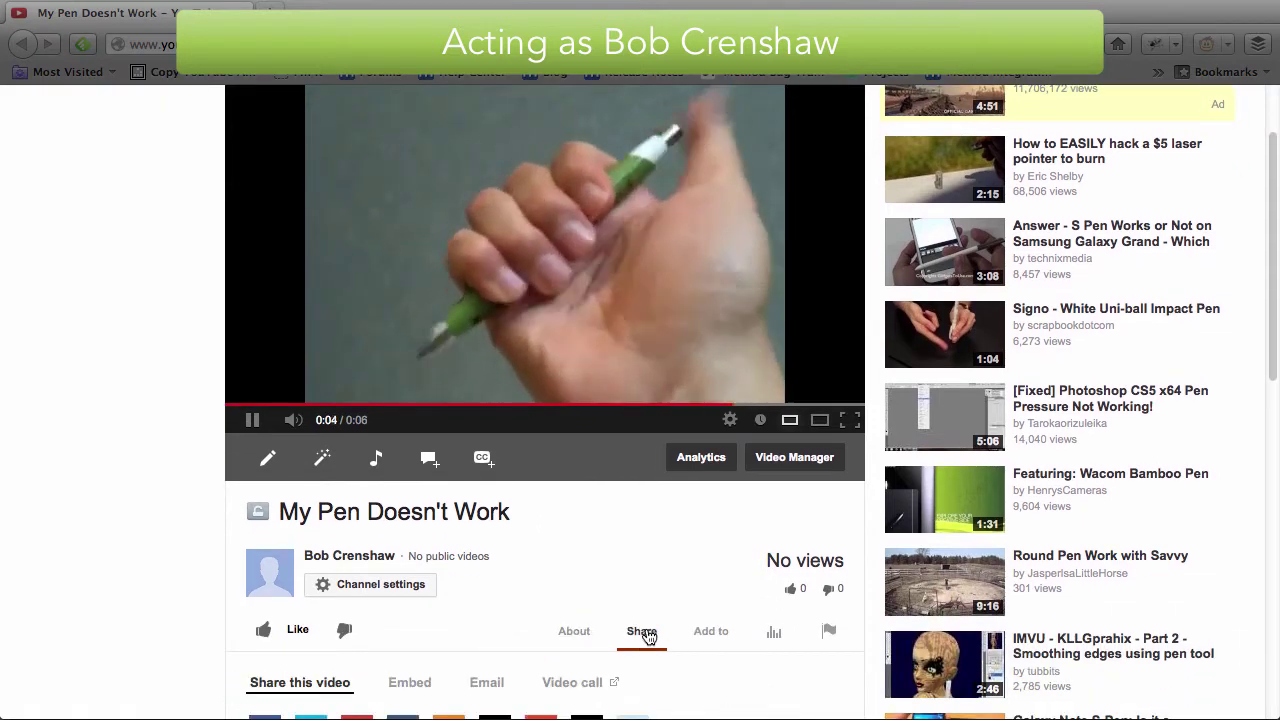
scroll(645, 636, "down", 3)
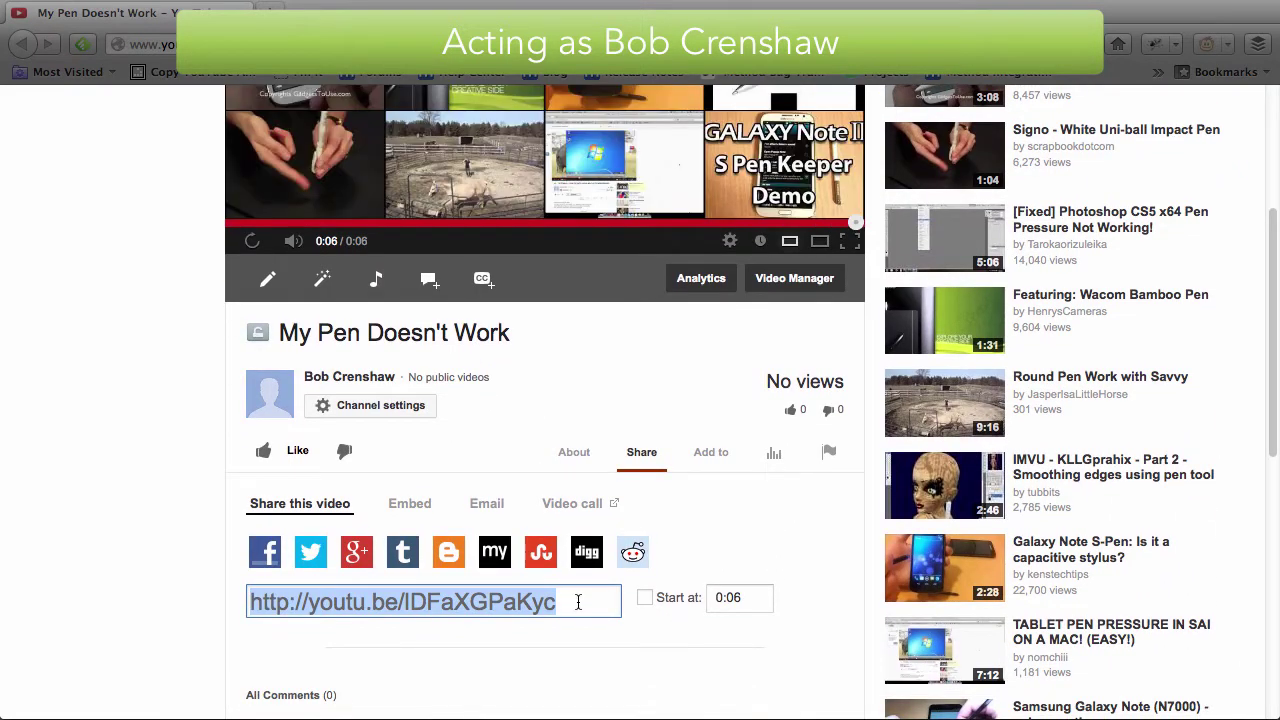
scroll(578, 601, "up", 5)
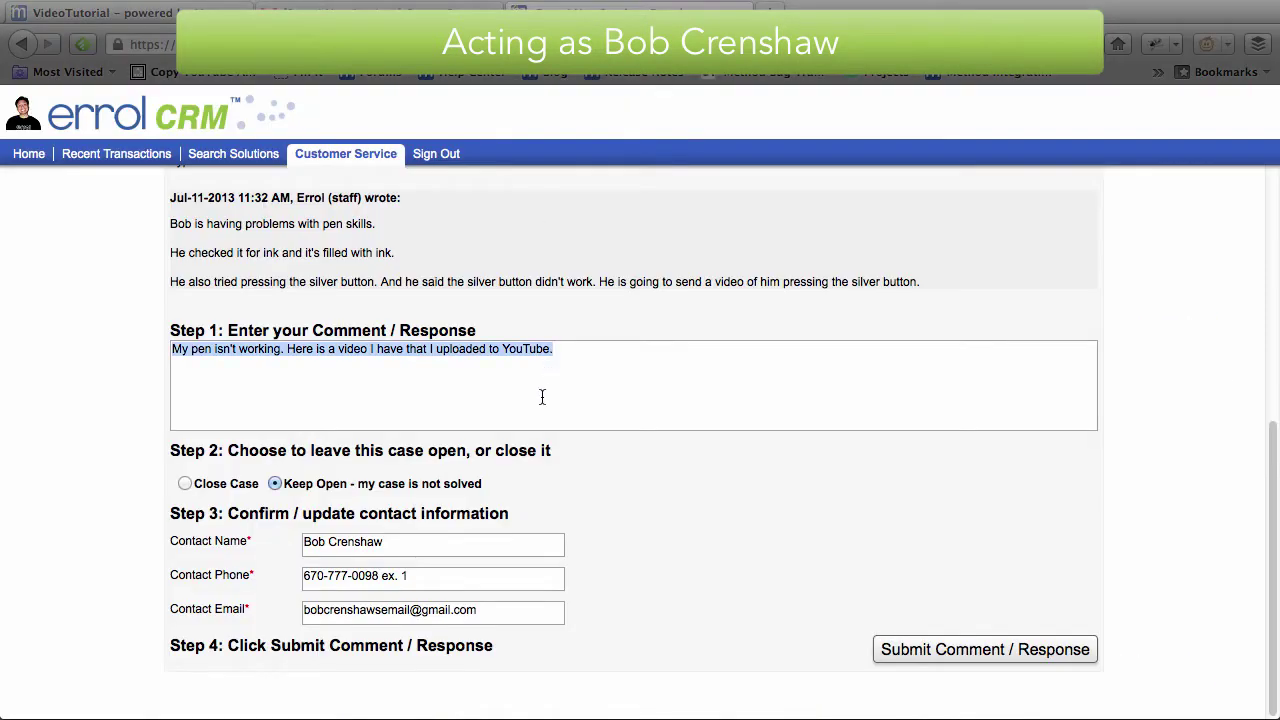
Paste the YouTube share link on a new line of the comment and submit it
key("Right")
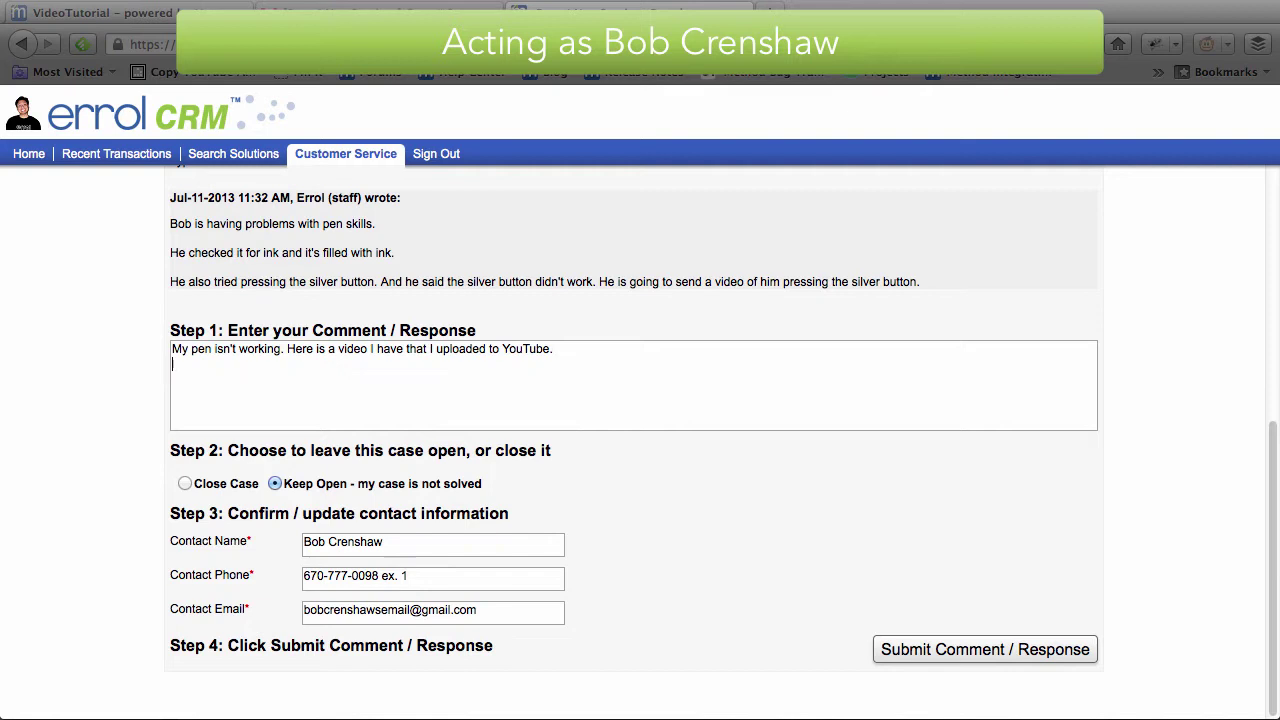
key("Return")
type("http://youtu.be/lDFaXGPaKyc")
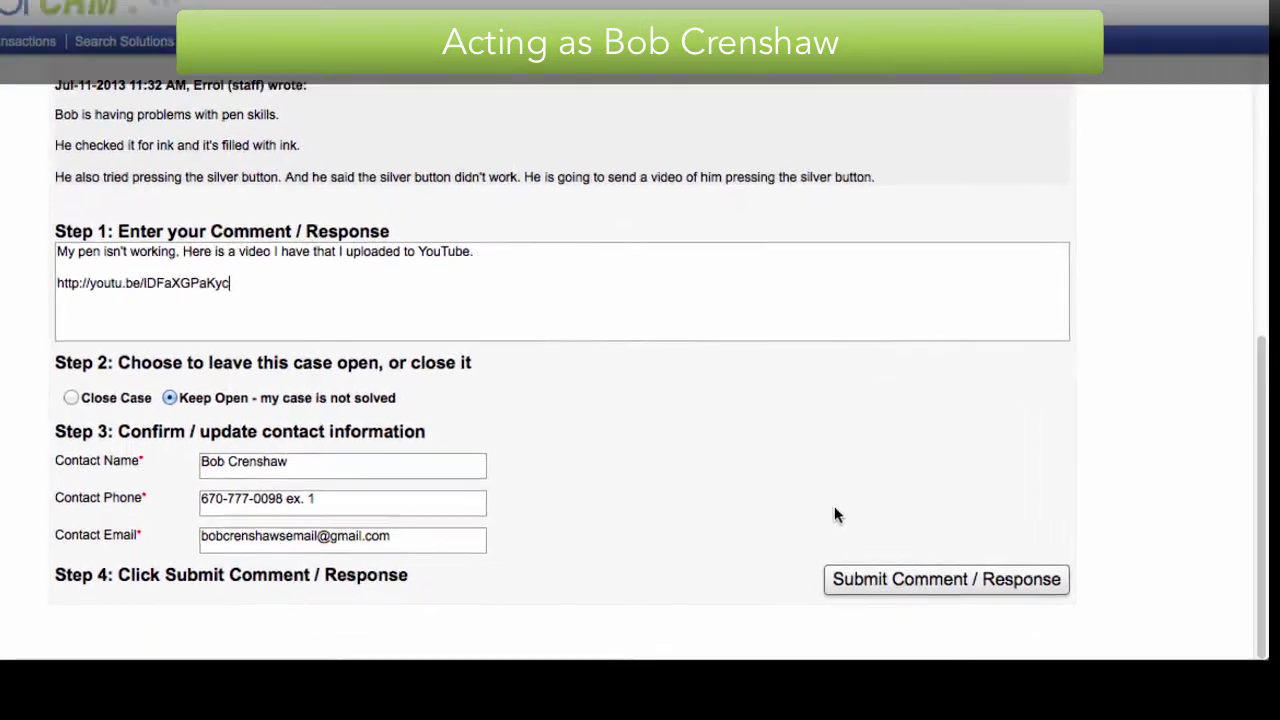
left_click(906, 582)
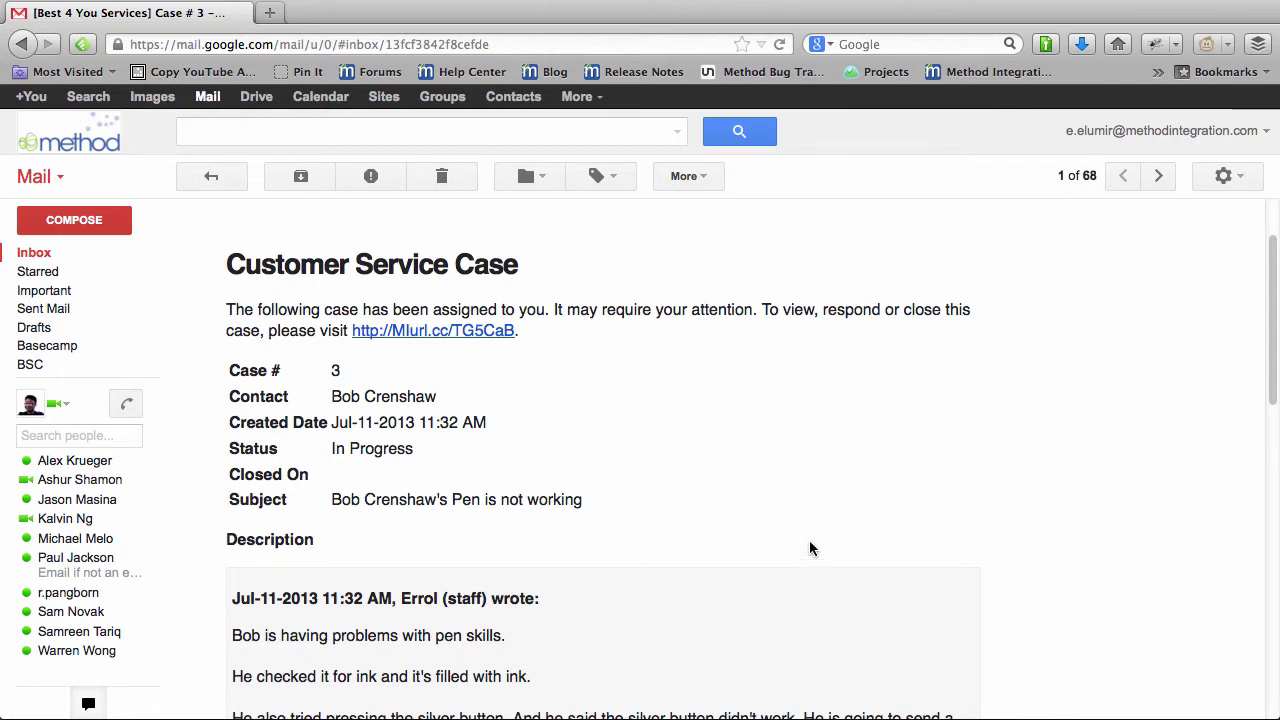
Find the youtu.be link in the Case # 3 email and open the pen video
scroll(731, 451, "down", 2)
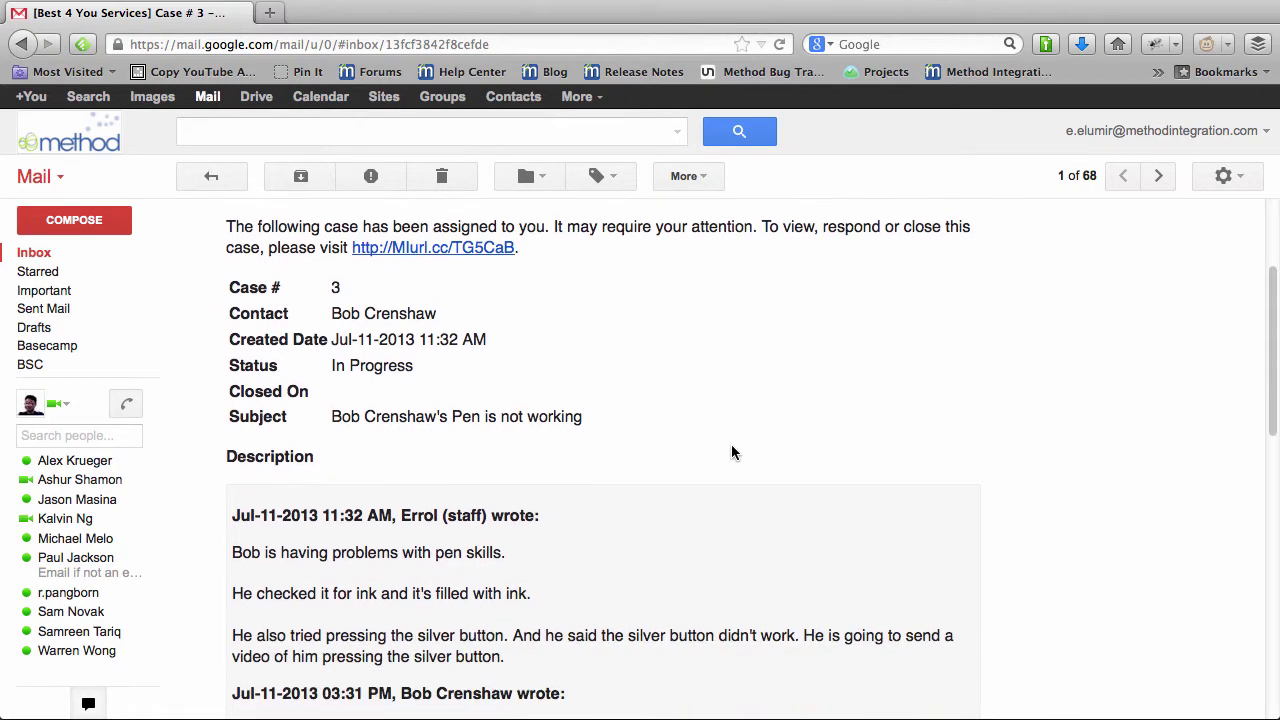
scroll(731, 451, "up", 5)
scroll(731, 453, "up", 1)
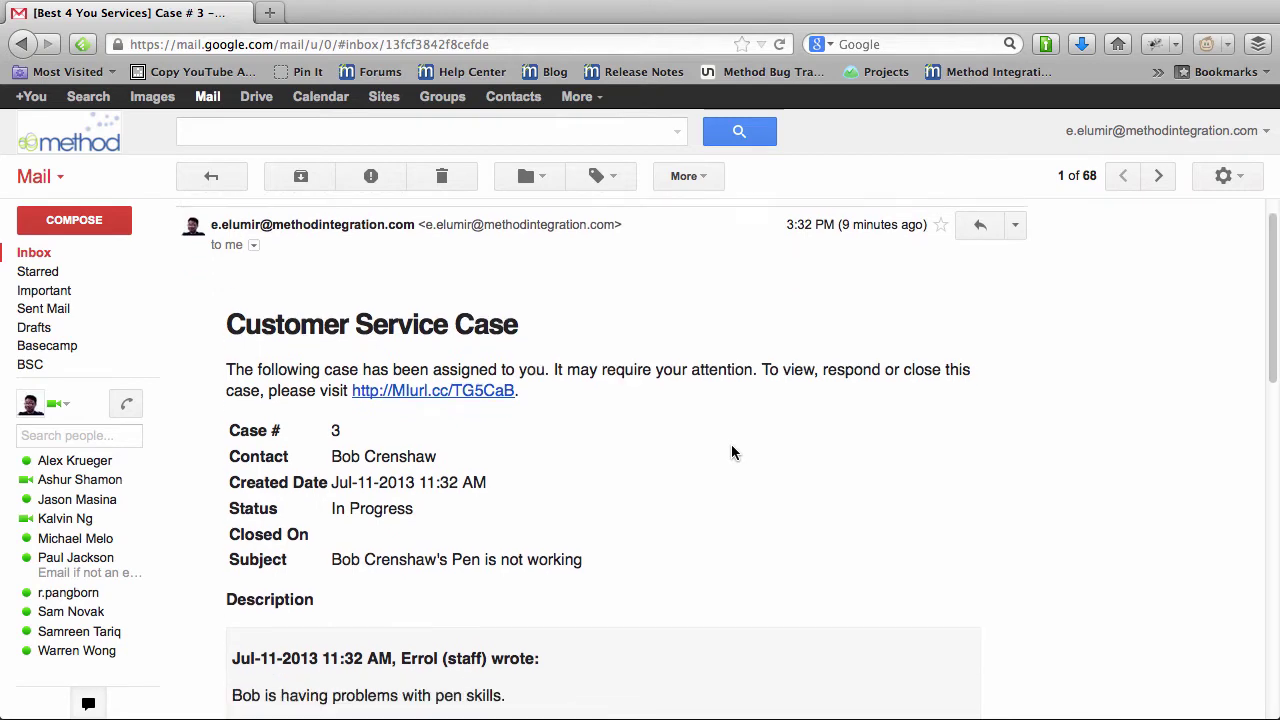
scroll(687, 357, "down", 8)
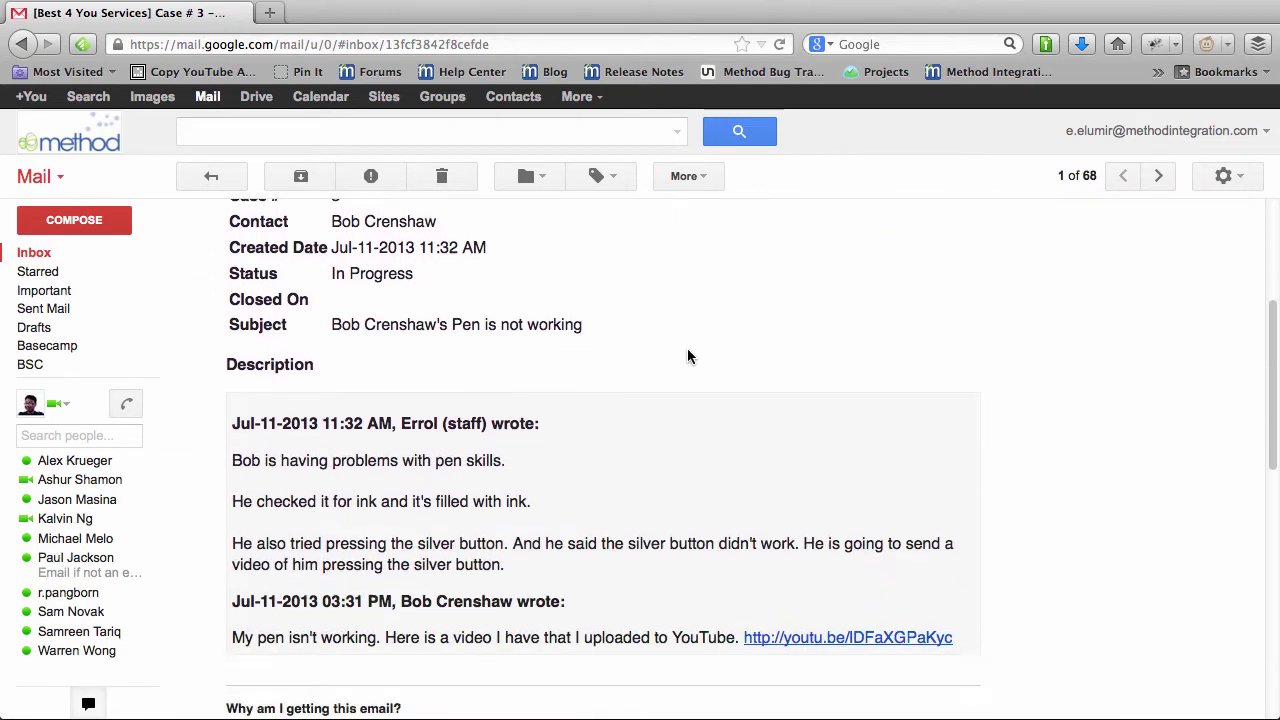
scroll(687, 357, "down", 1)
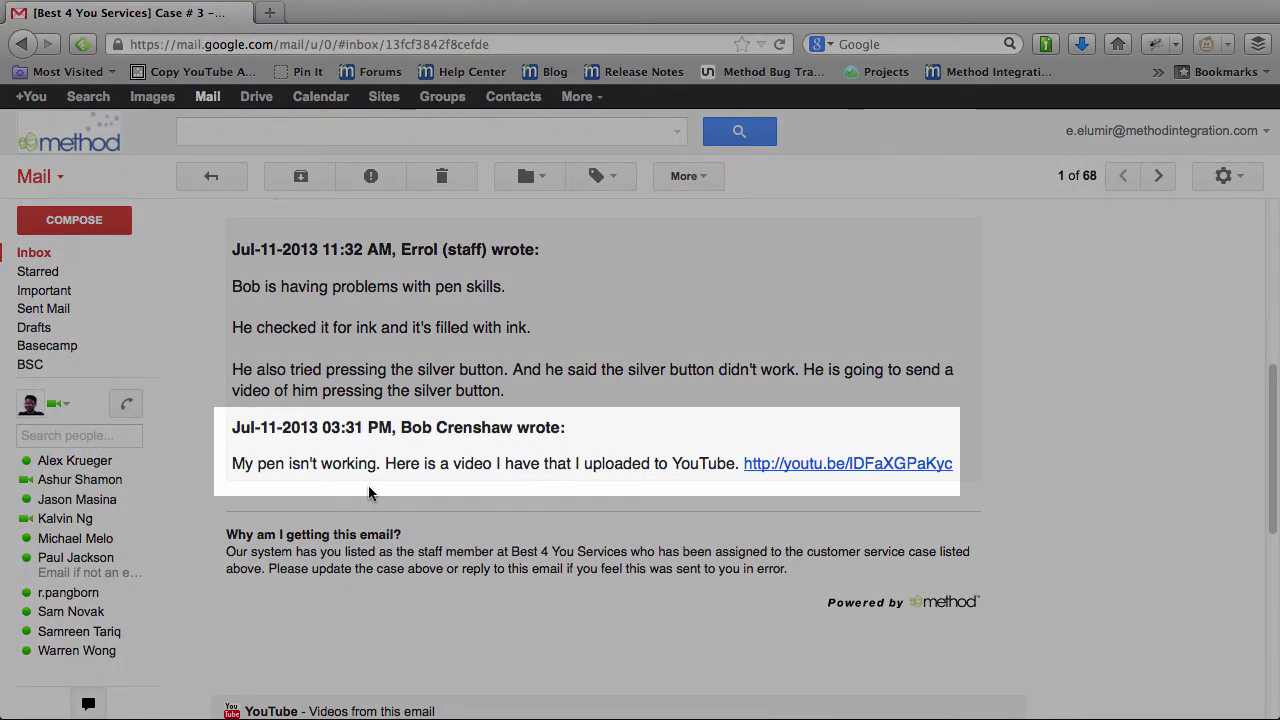
left_click(800, 470)
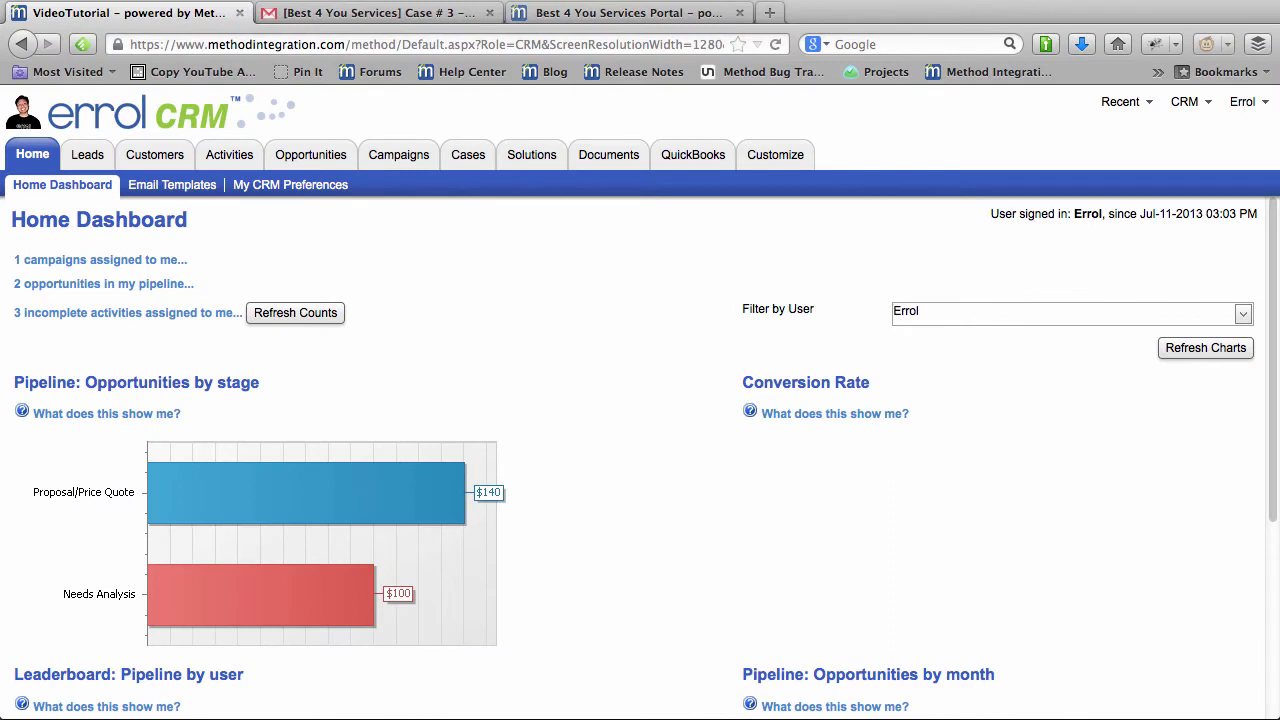
Open Case # 3 from the Cases list and scroll to its Case Dialog & New / Edit Activity section
left_click(470, 158)
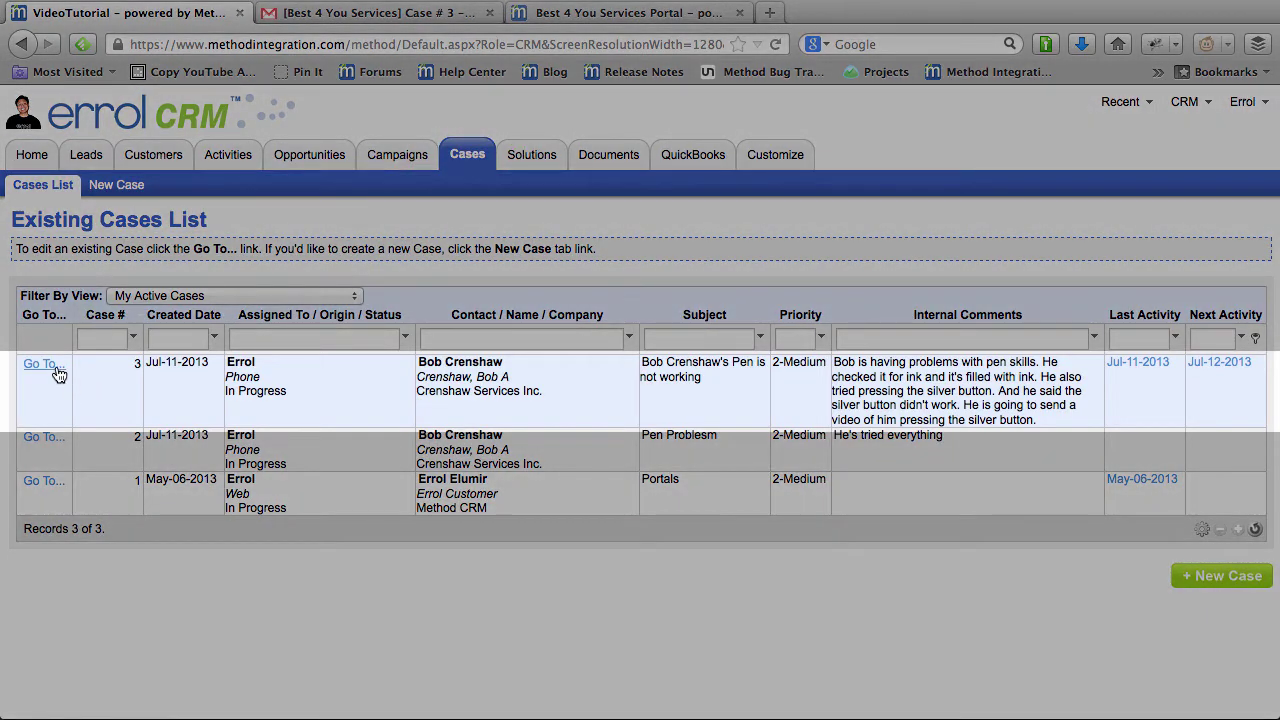
left_click(57, 370)
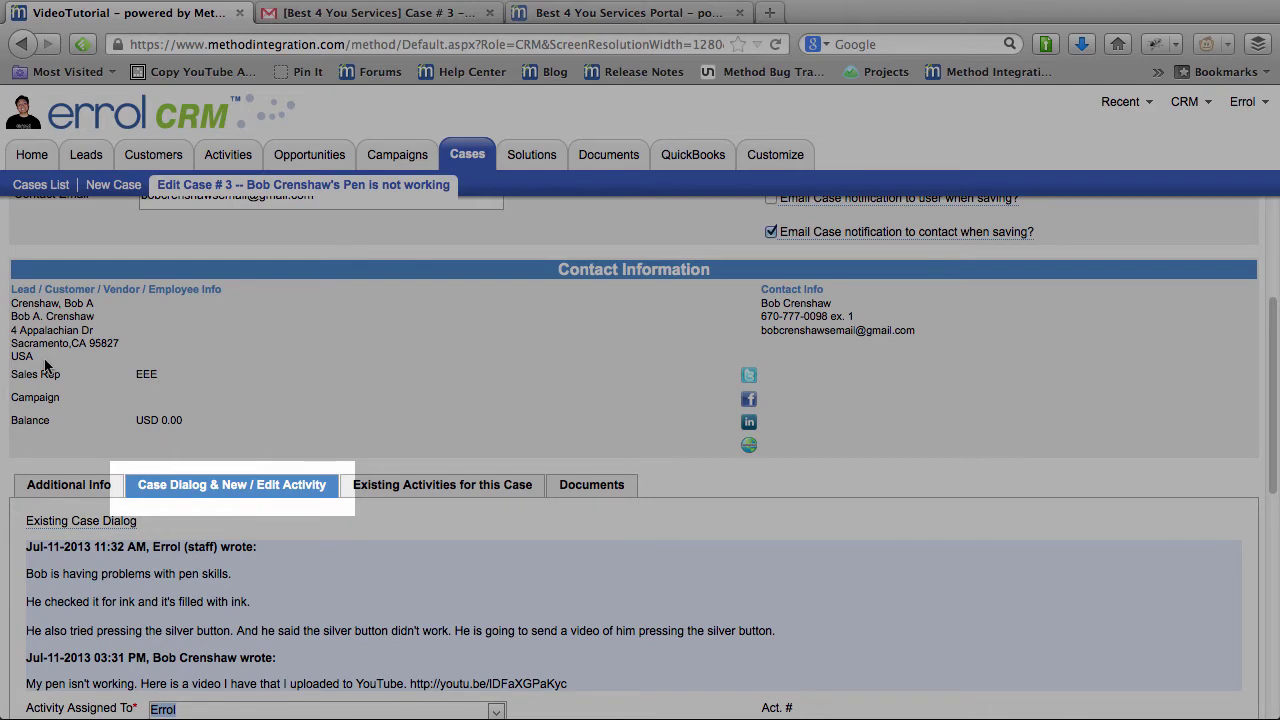
scroll(422, 553, "down", 5)
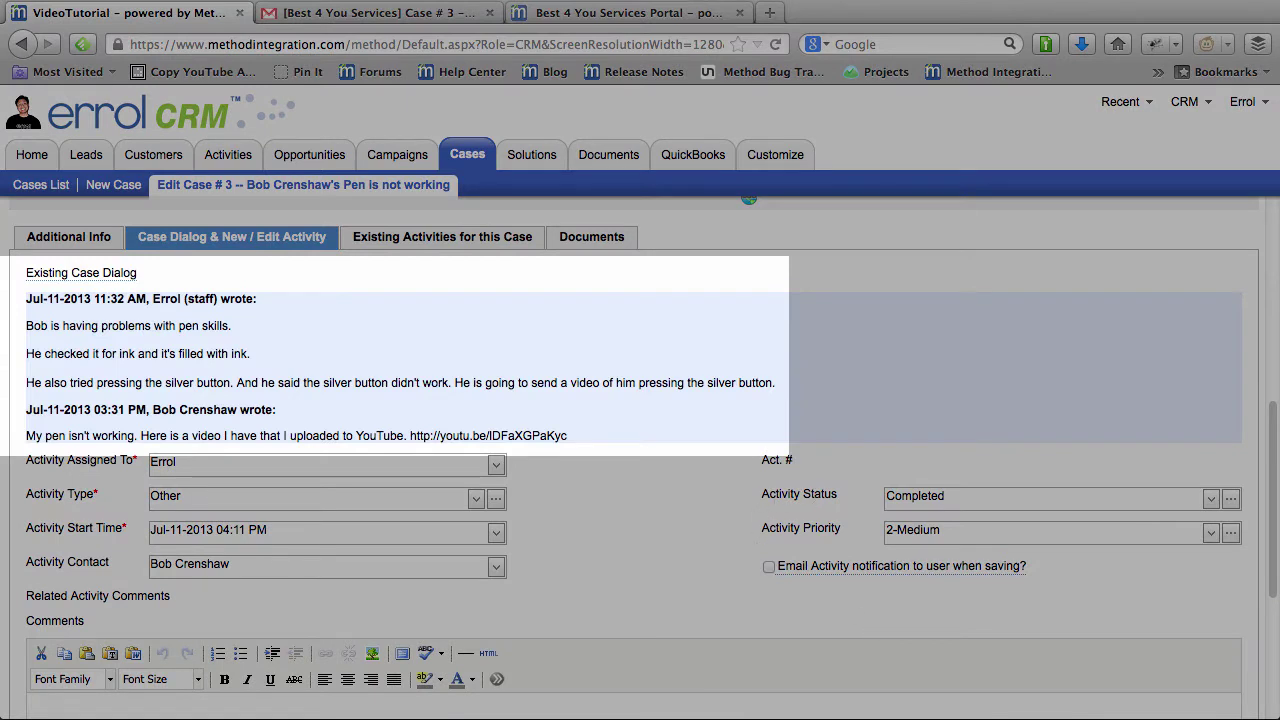
Type a three-line reply: a solution exists, was a piece not put back after the ink check, check the pen for this piece
mouse_move(107, 277)
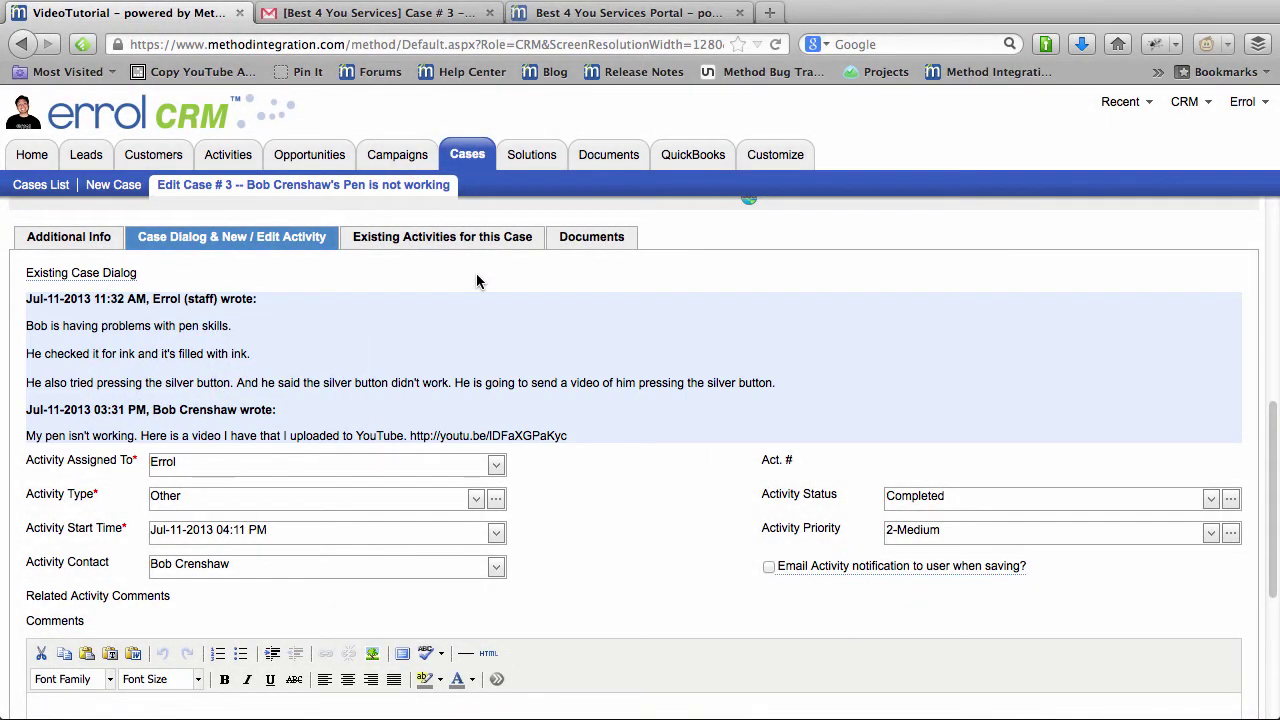
scroll(624, 424, "down", 3)
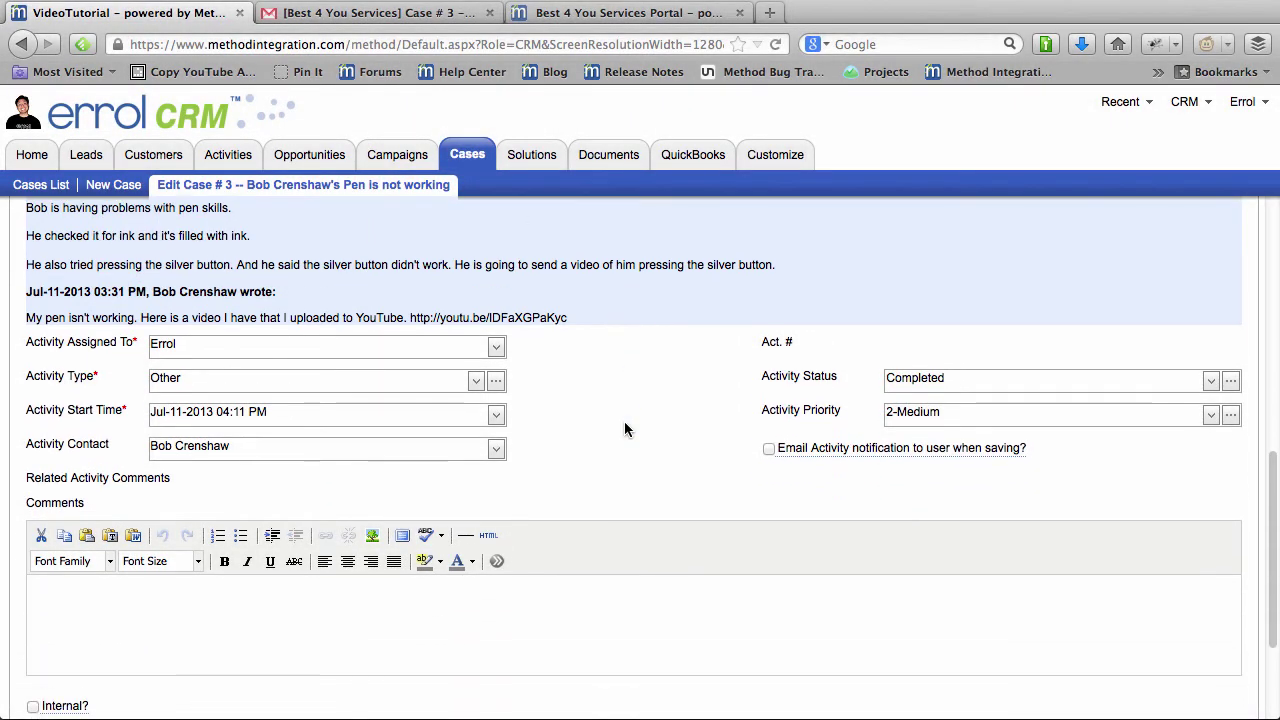
scroll(624, 421, "down", 3)
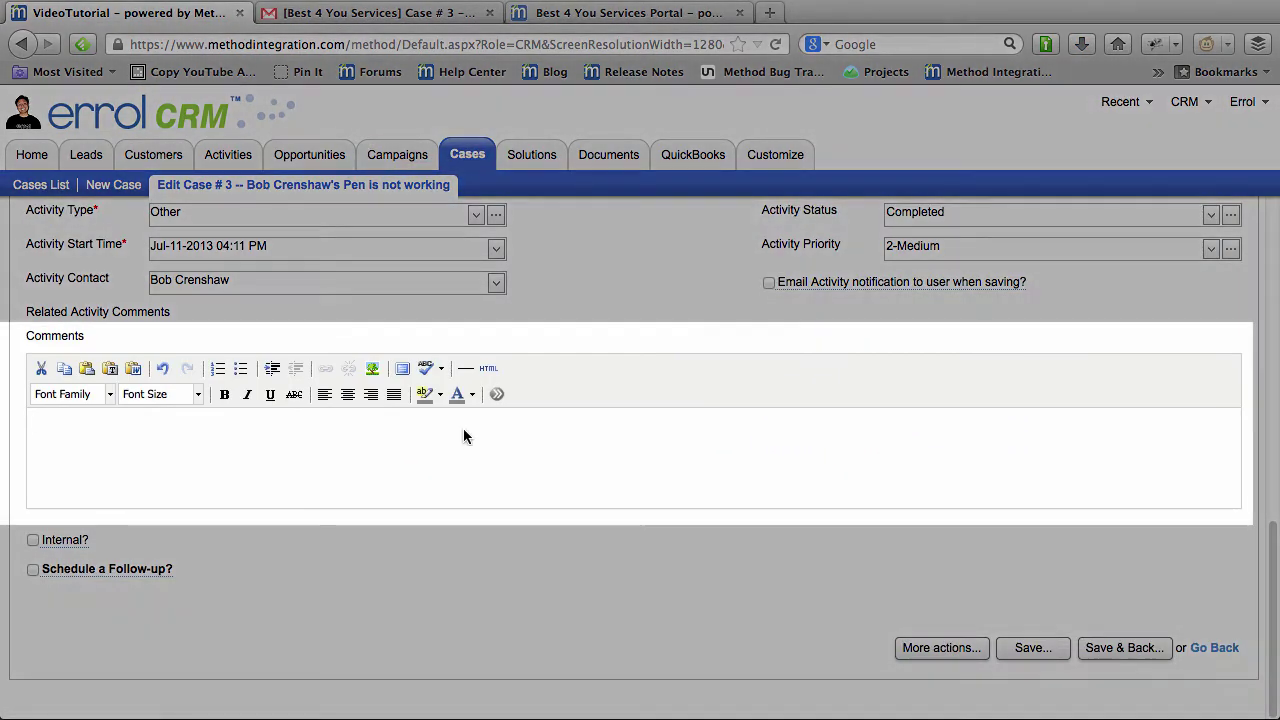
left_click(463, 436)
type("Hello B")
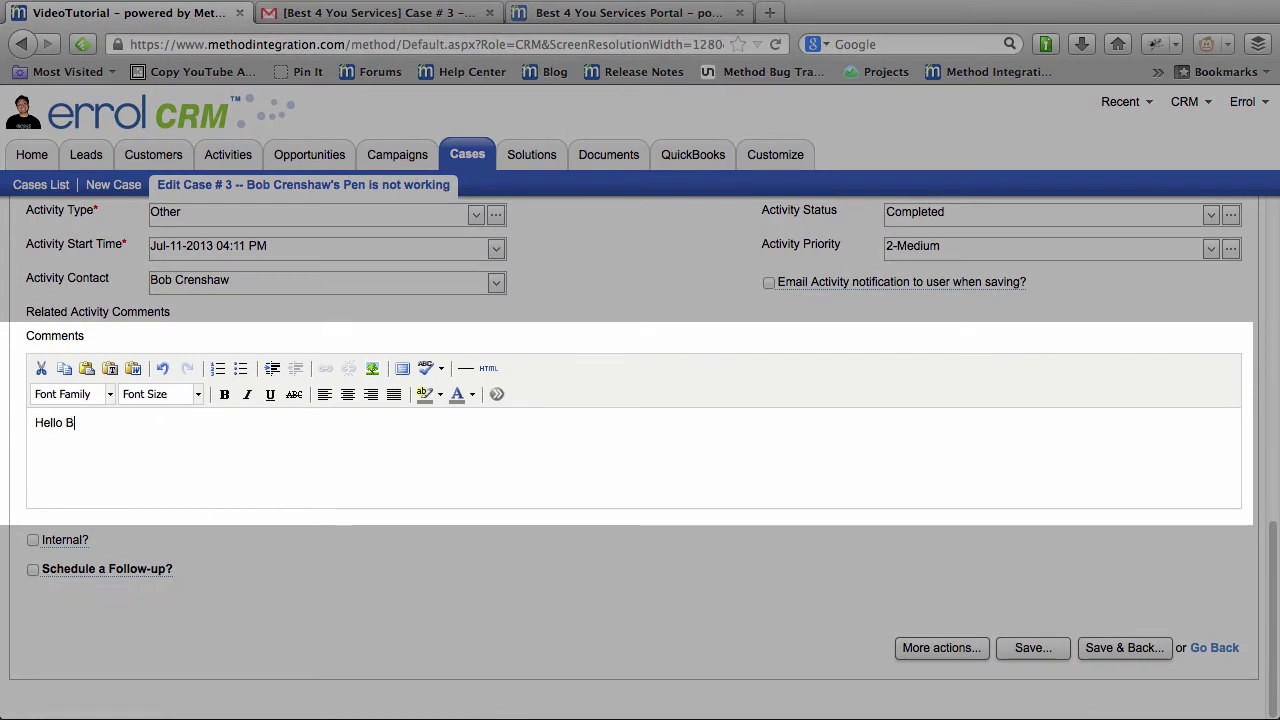
type("ob I have a solution to your problem!")
key("Return")
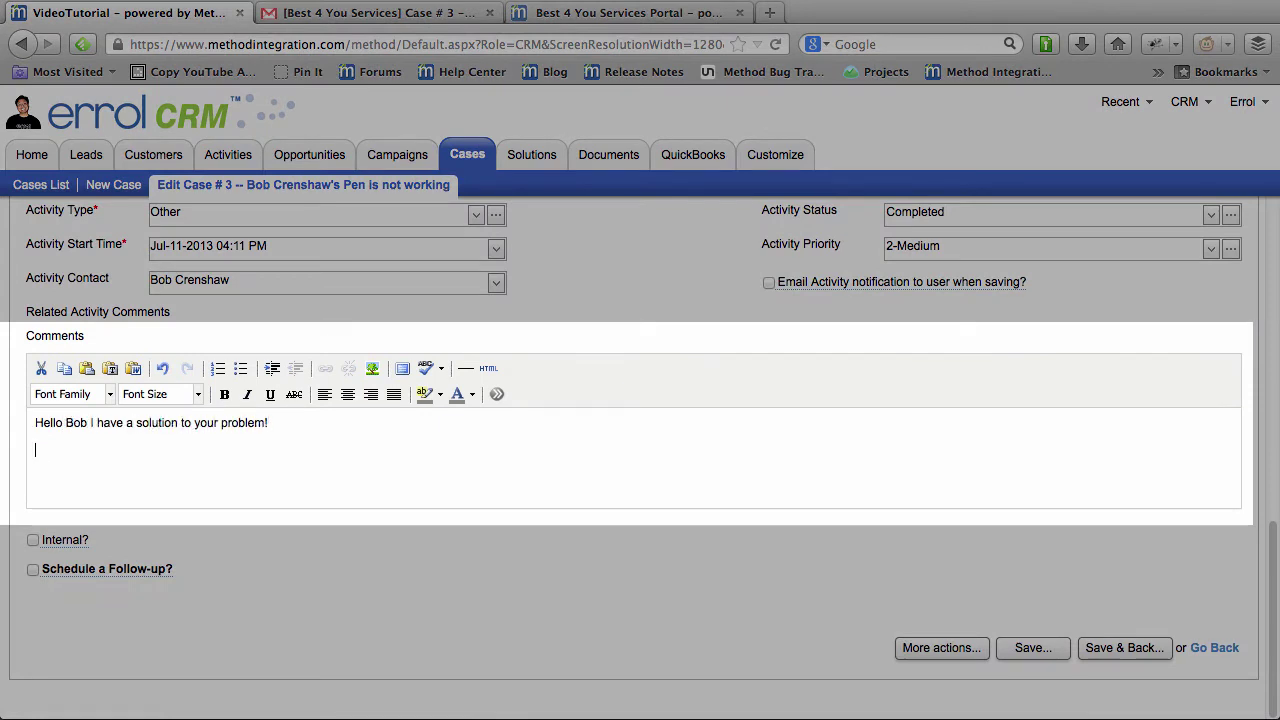
type("When you were checking it for ink, d")
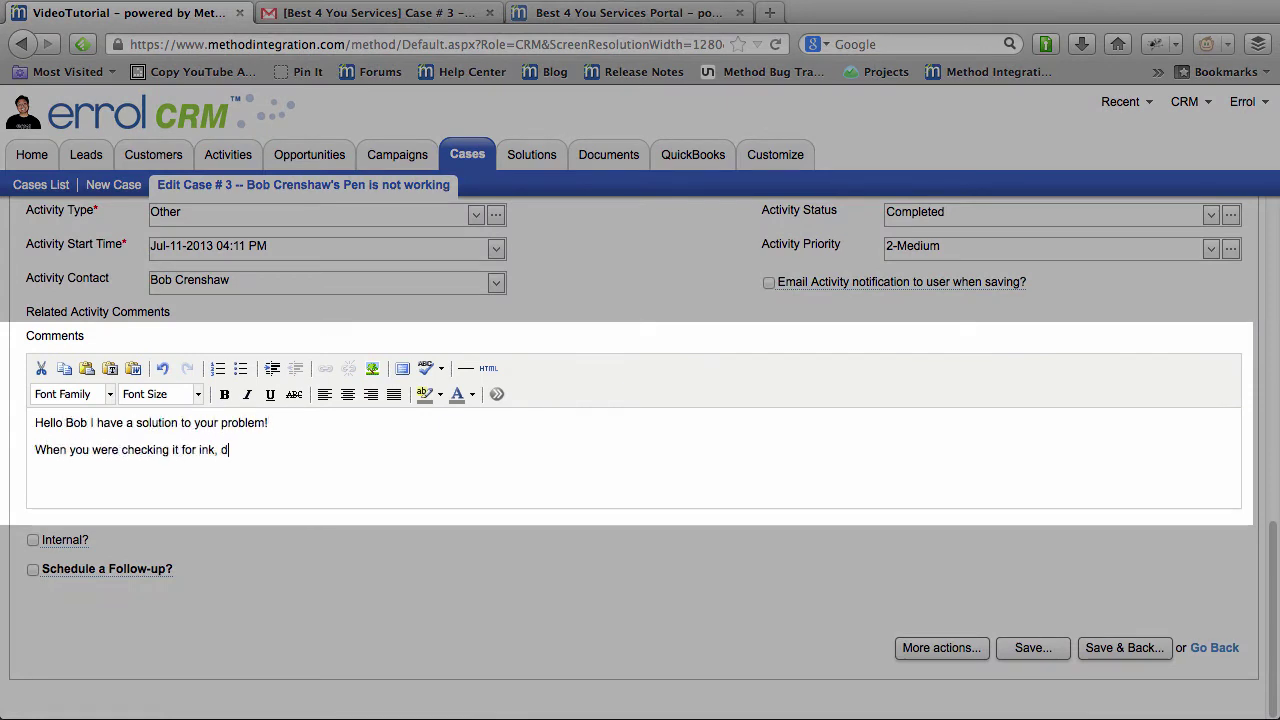
type("id this piece not get pu")
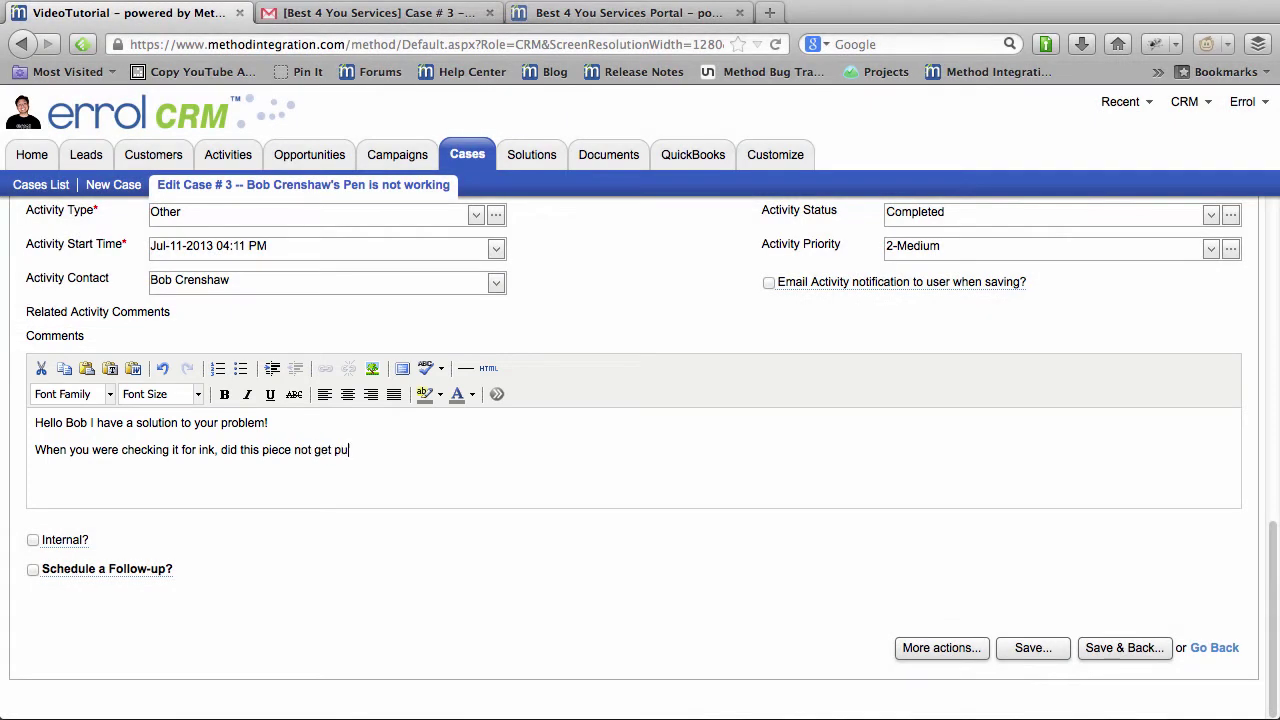
type("t back in?")
key("Return")
type("Check the pen for this piece.")
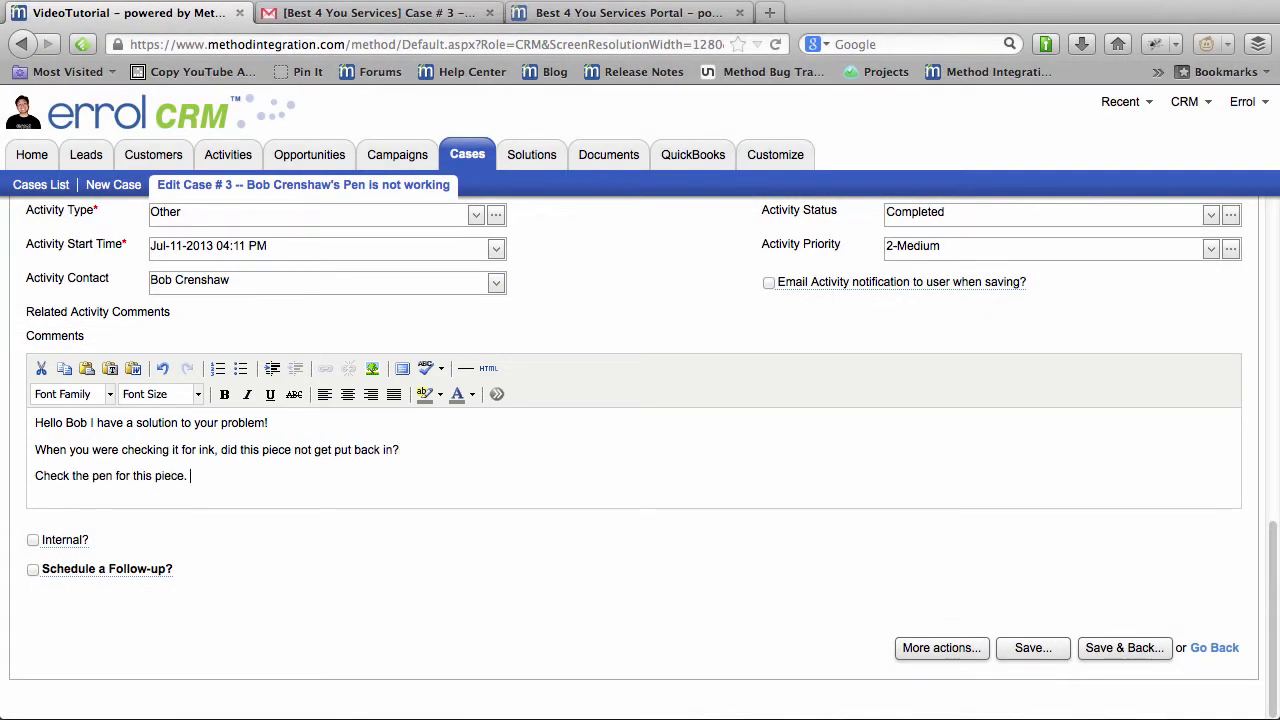
Upload PenPiece.JPG from the Desktop and place it in the reply comment
left_click(372, 368)
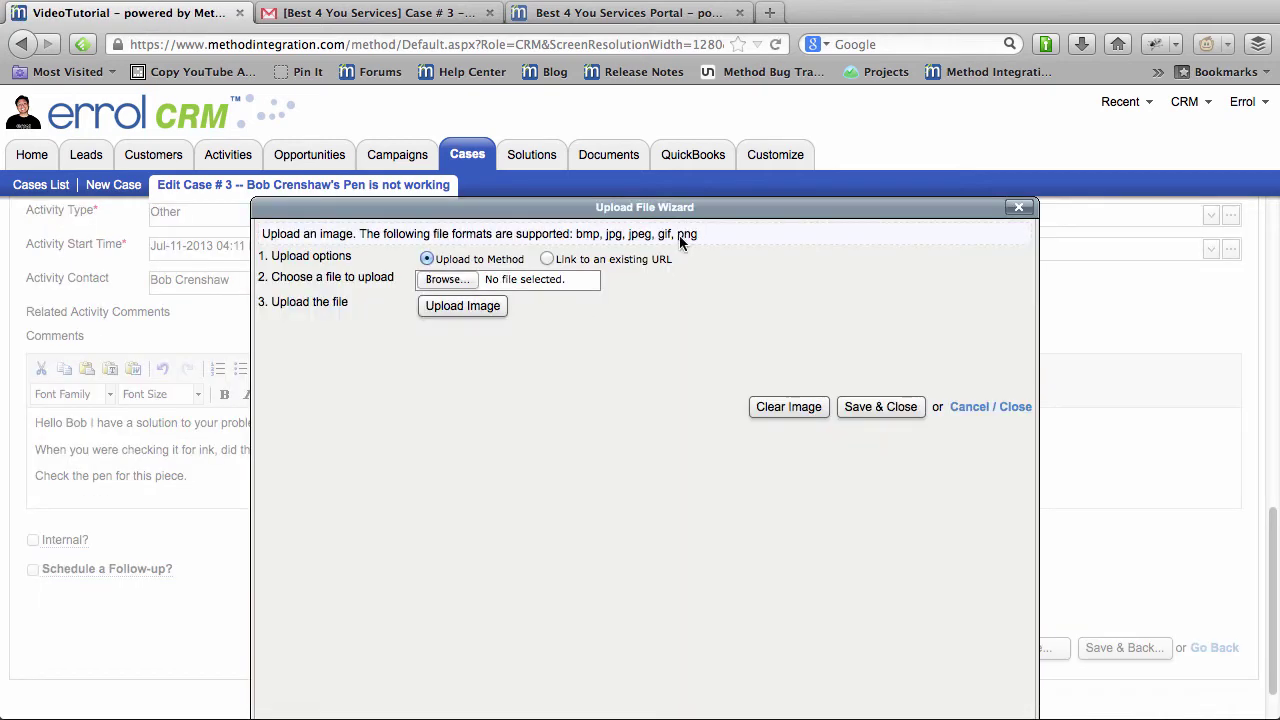
left_click(474, 280)
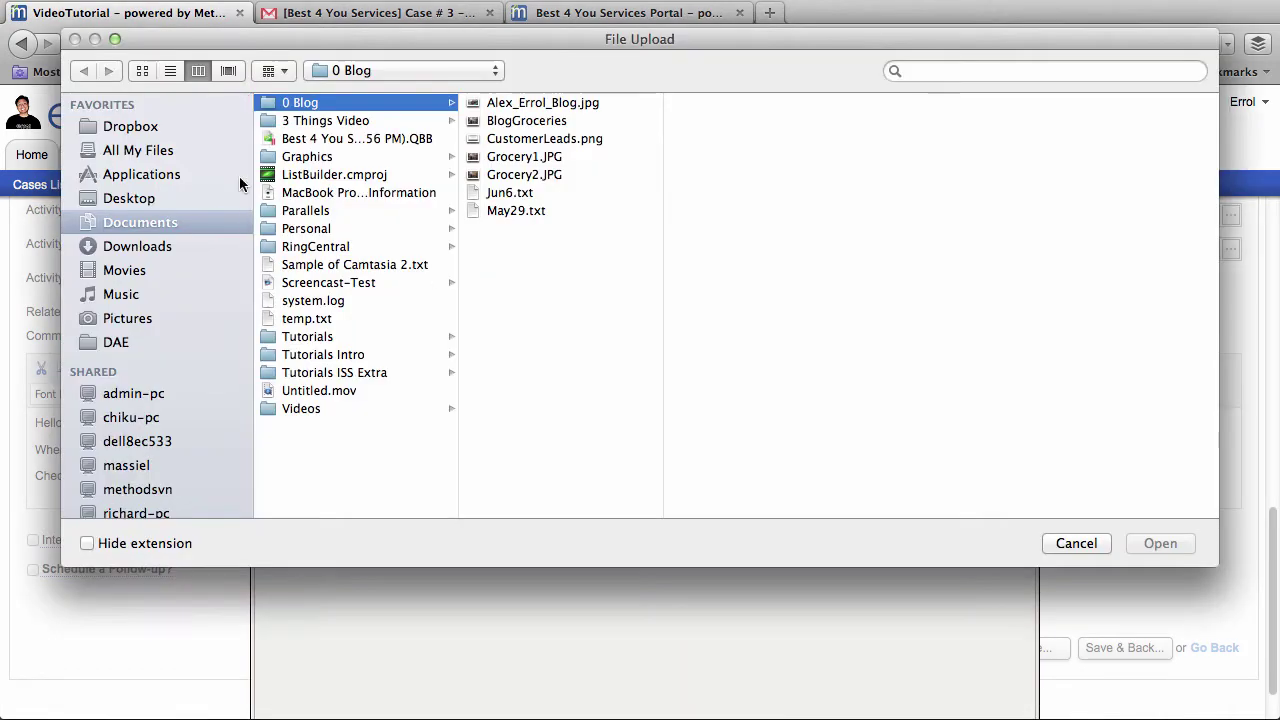
left_click(138, 203)
left_click(310, 174)
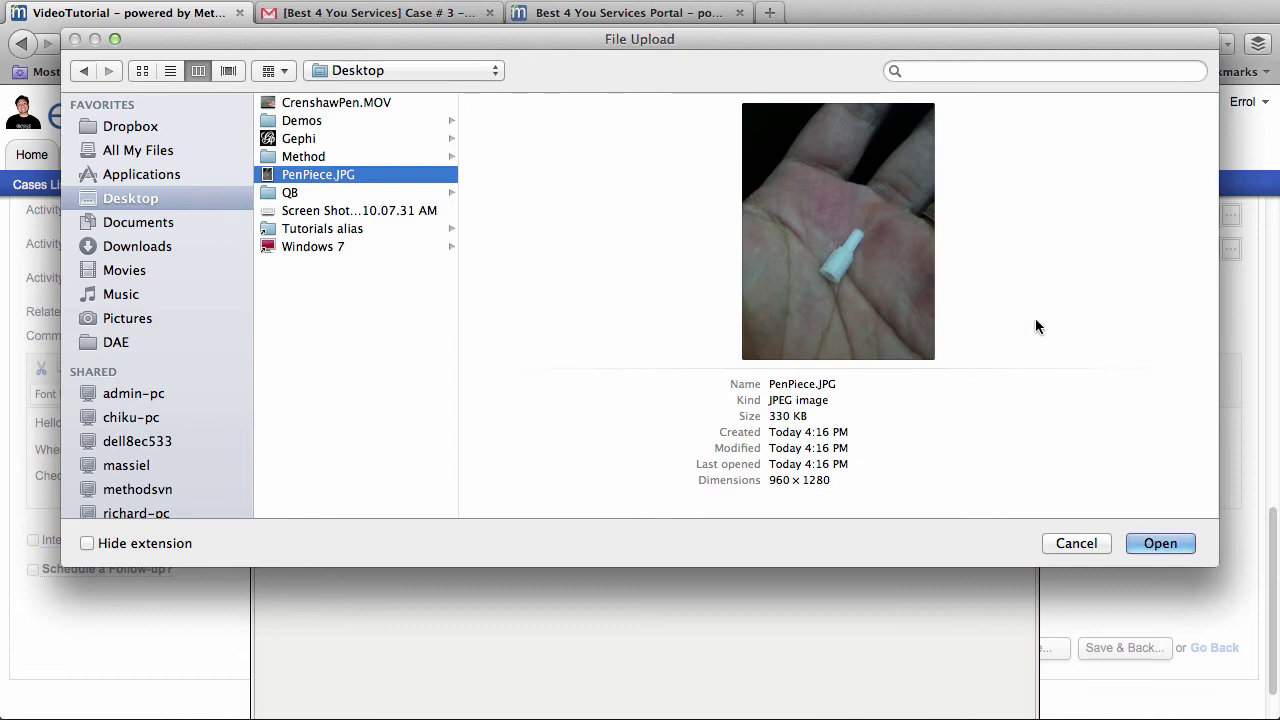
left_click(1158, 545)
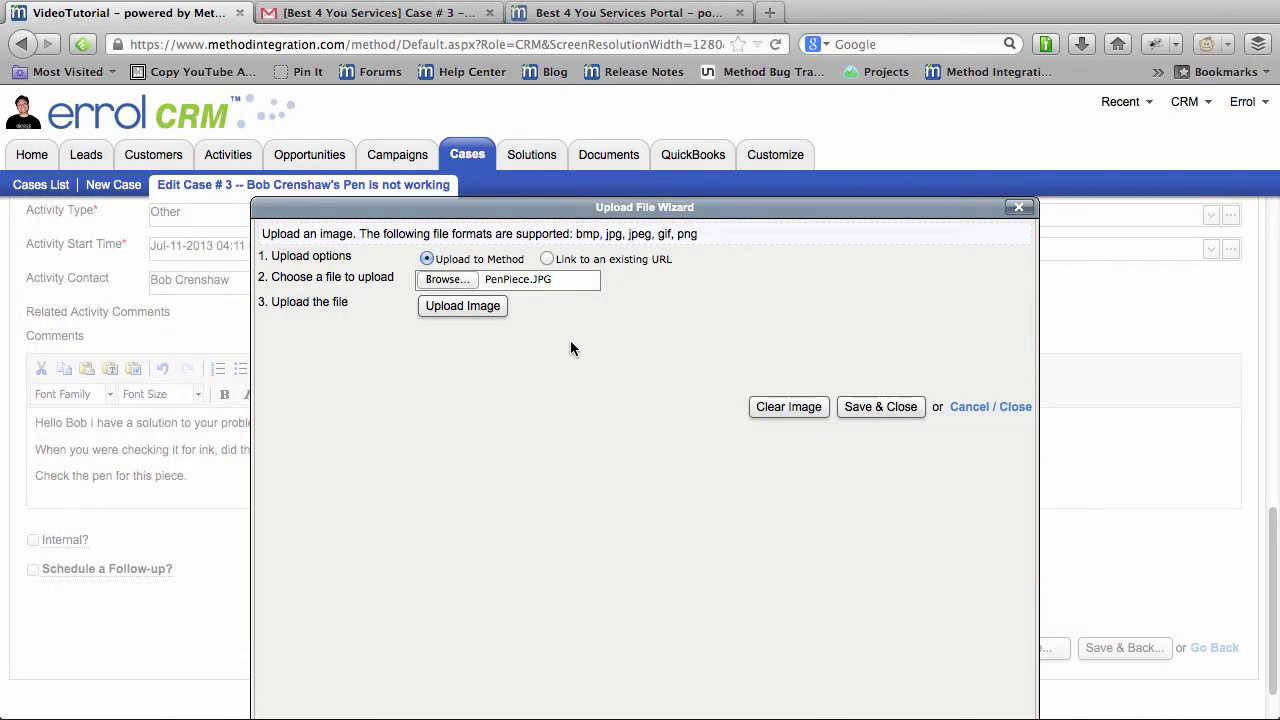
left_click(497, 309)
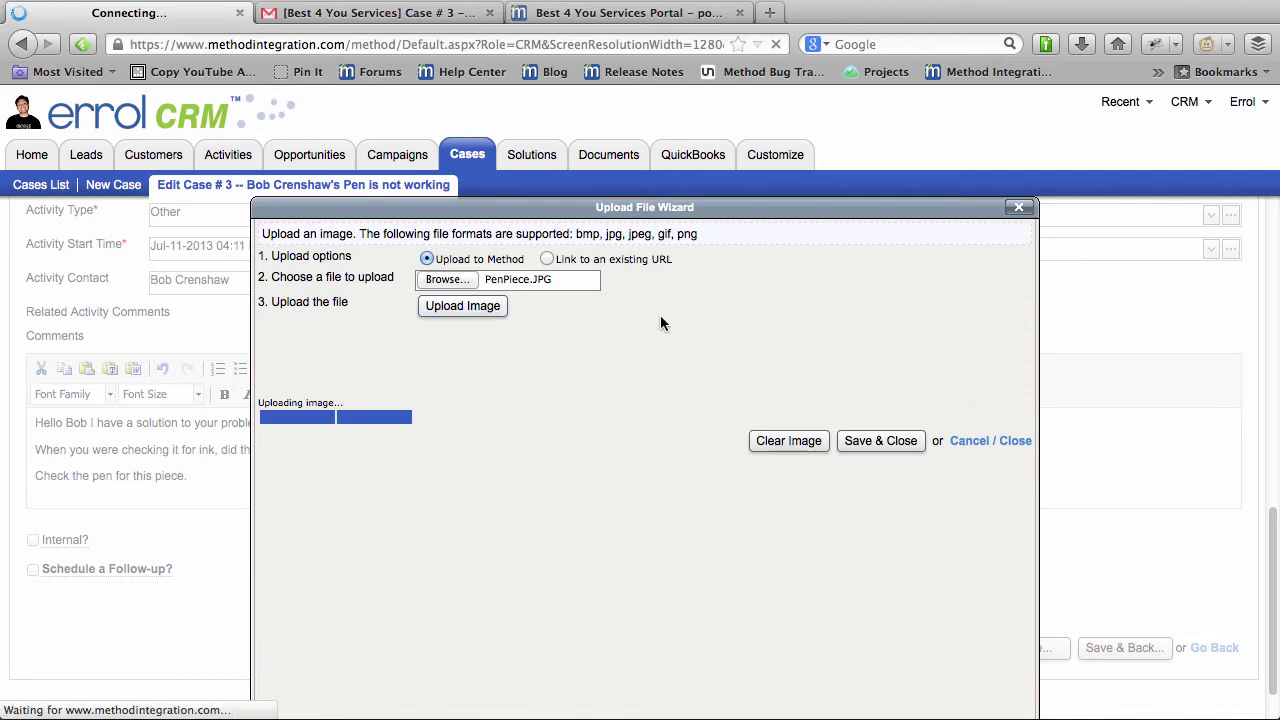
left_click(873, 476)
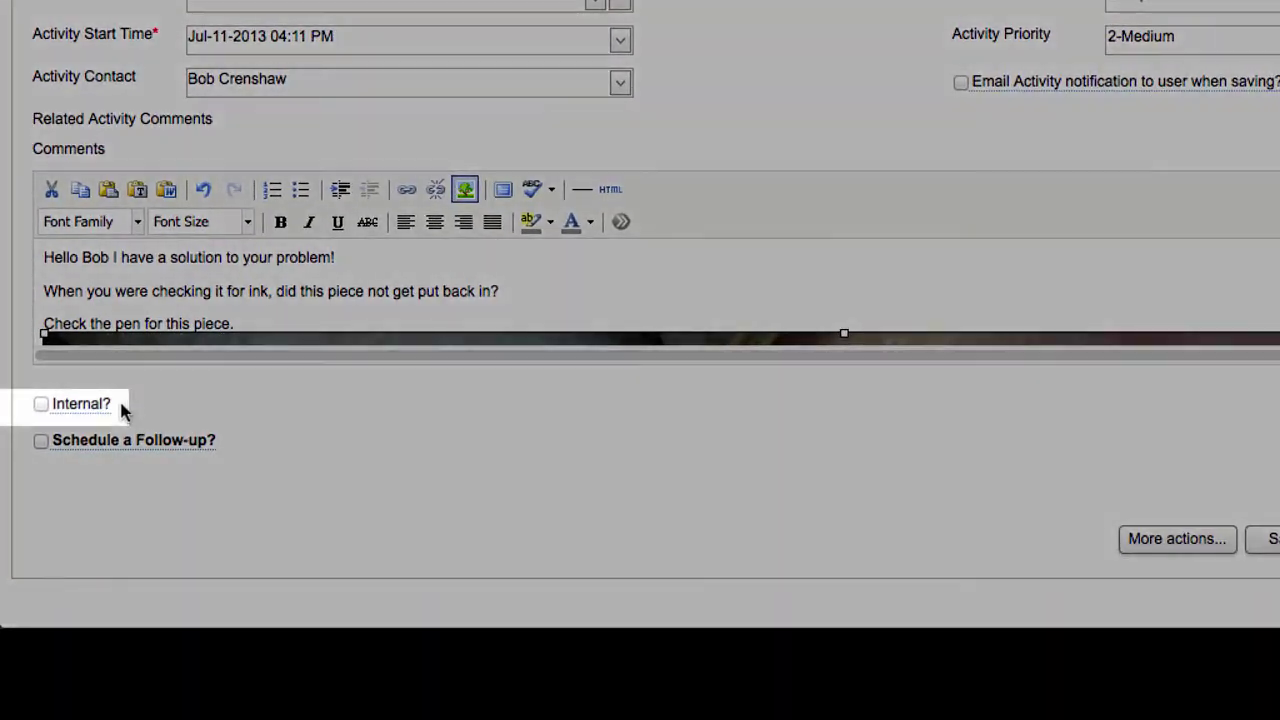
mouse_move(95, 404)
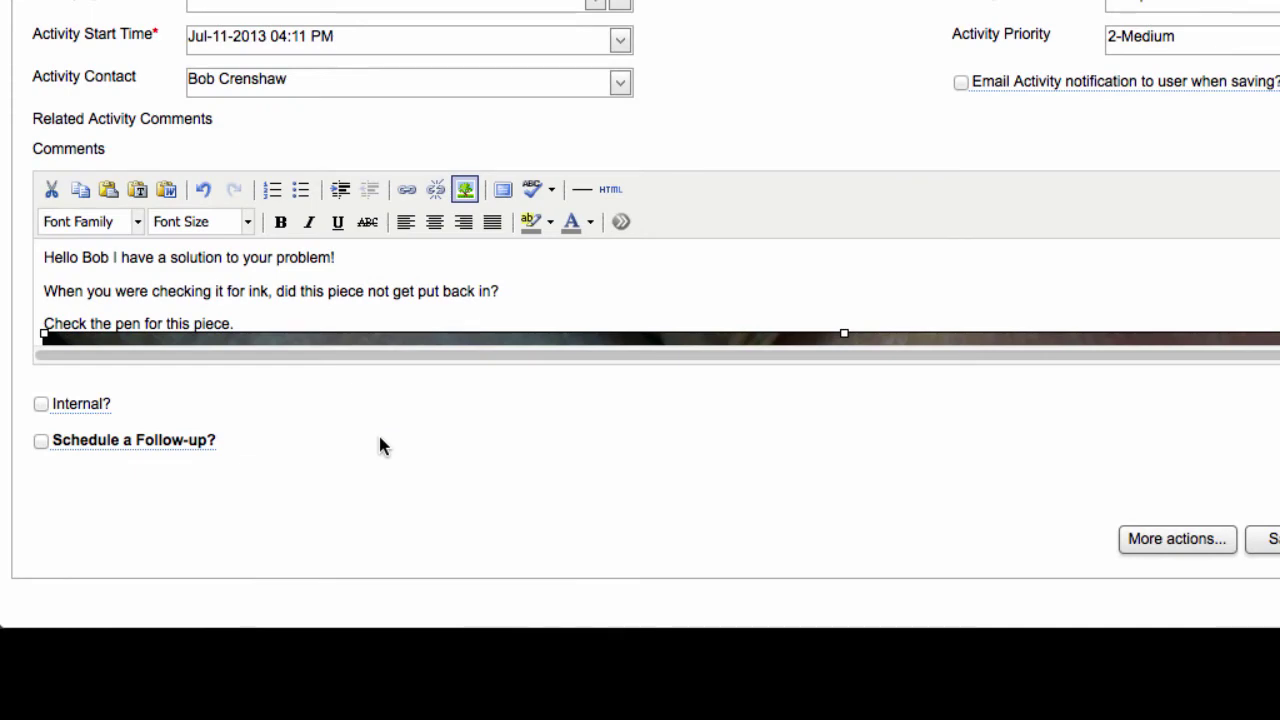
scroll(377, 396, "up", 10)
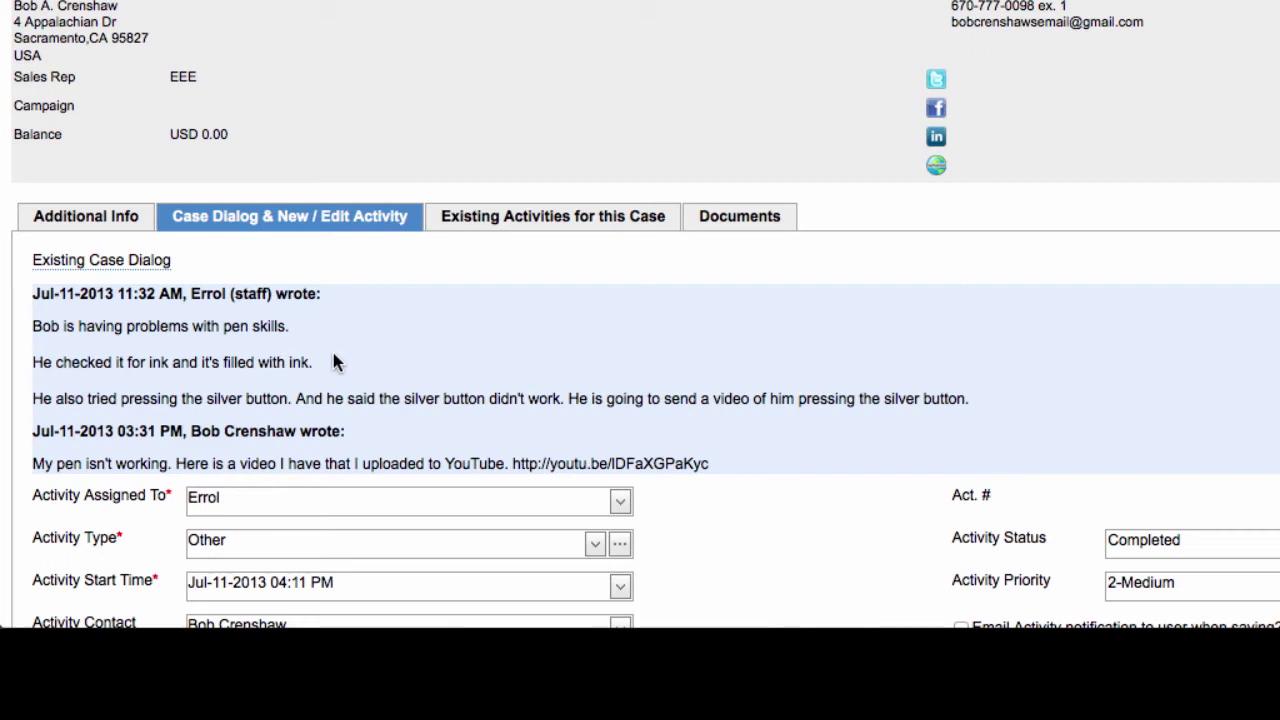
scroll(335, 362, "down", 4)
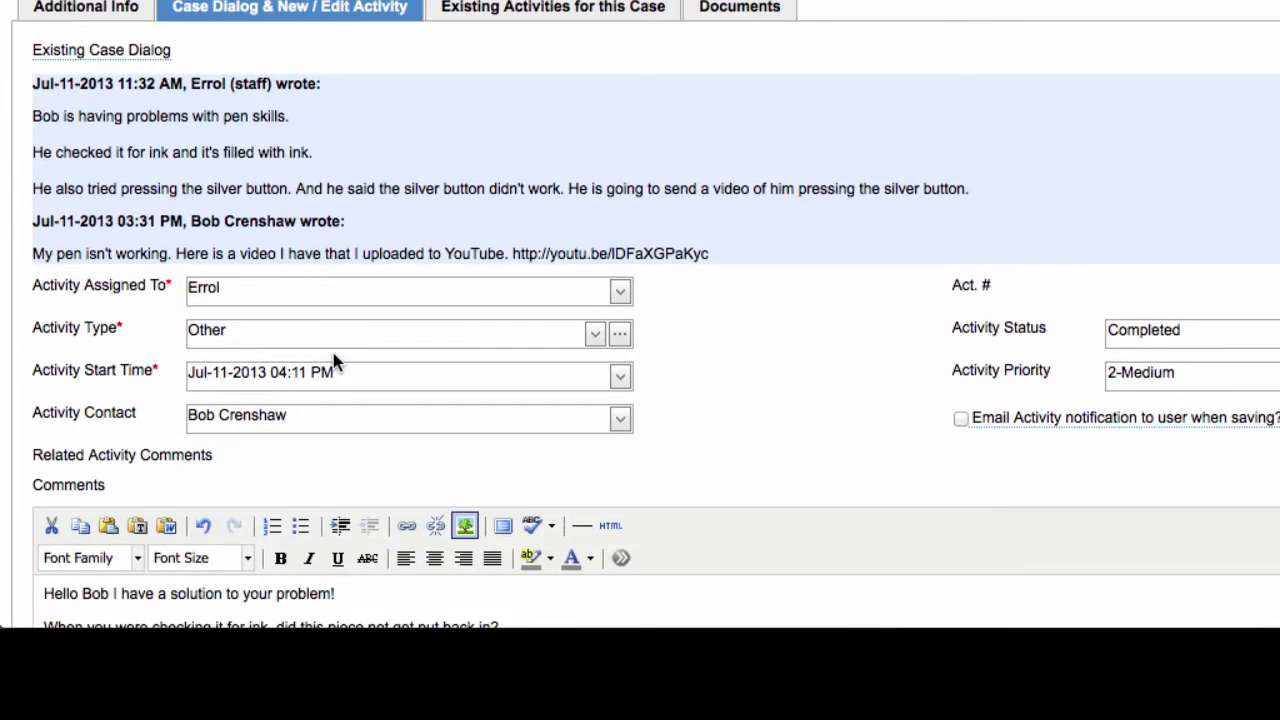
scroll(335, 362, "down", 6)
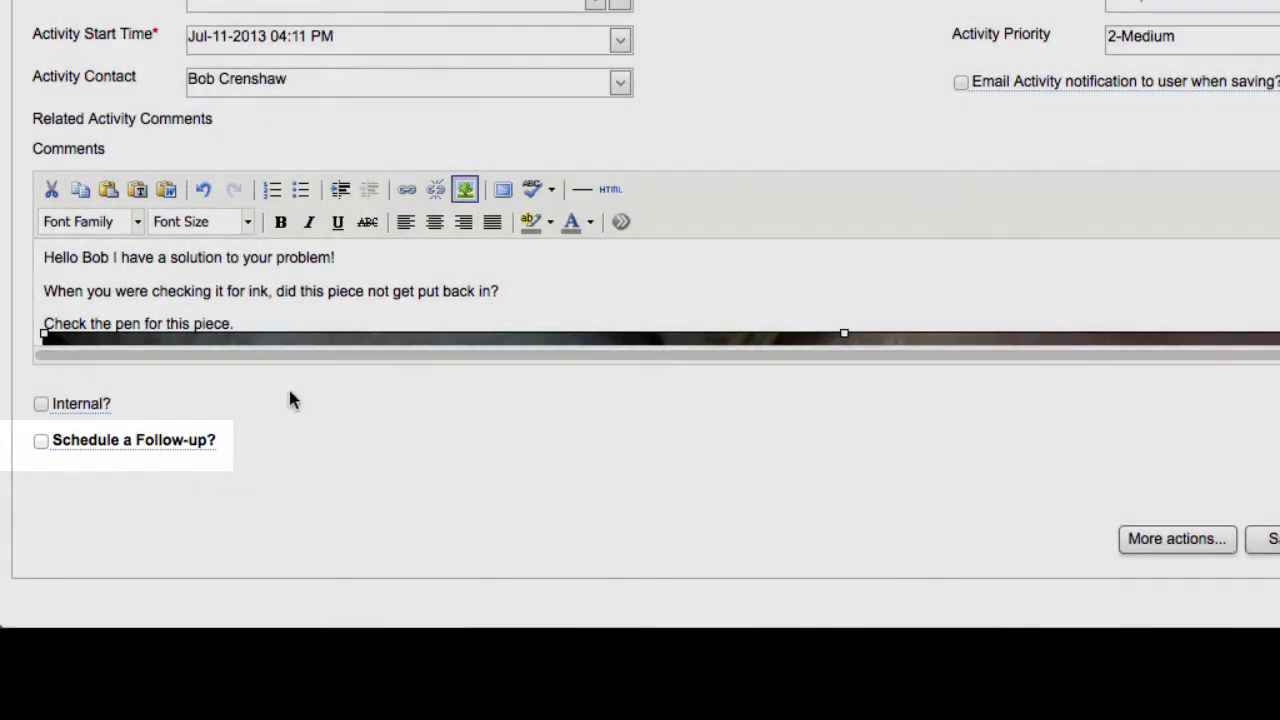
scroll(758, 94, "up", 5)
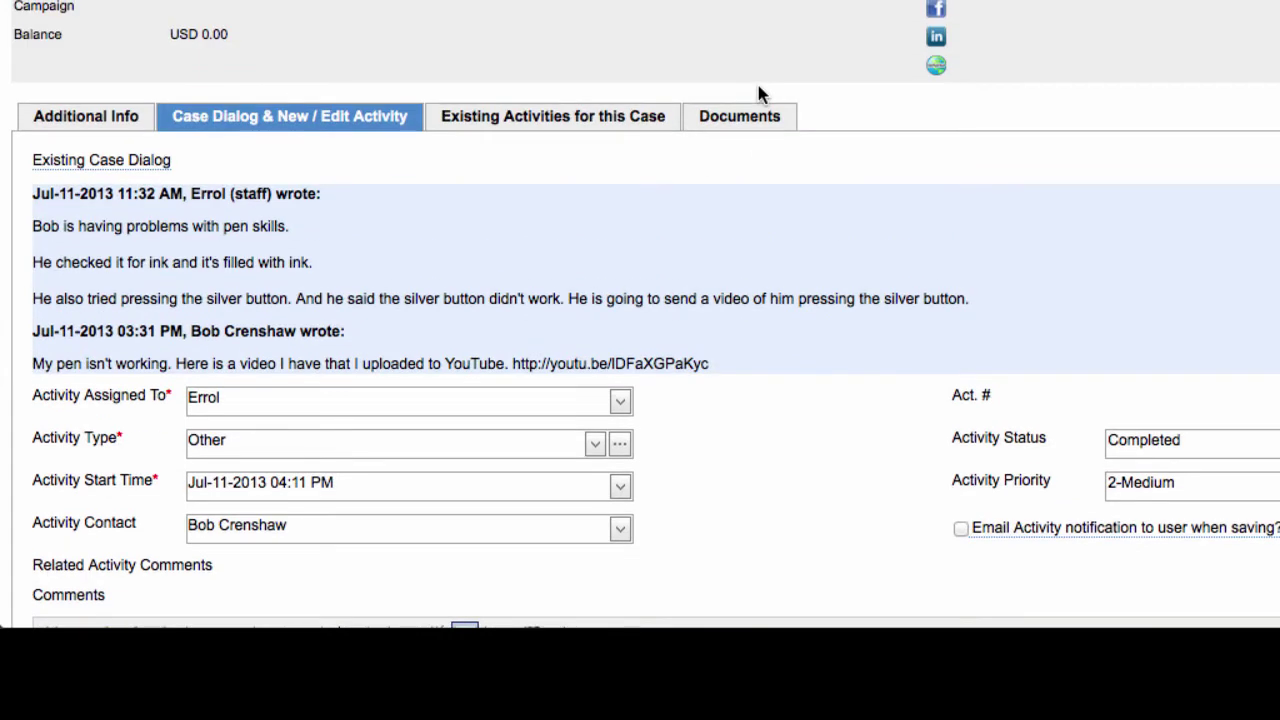
scroll(758, 94, "up", 2)
scroll(758, 94, "down", 6)
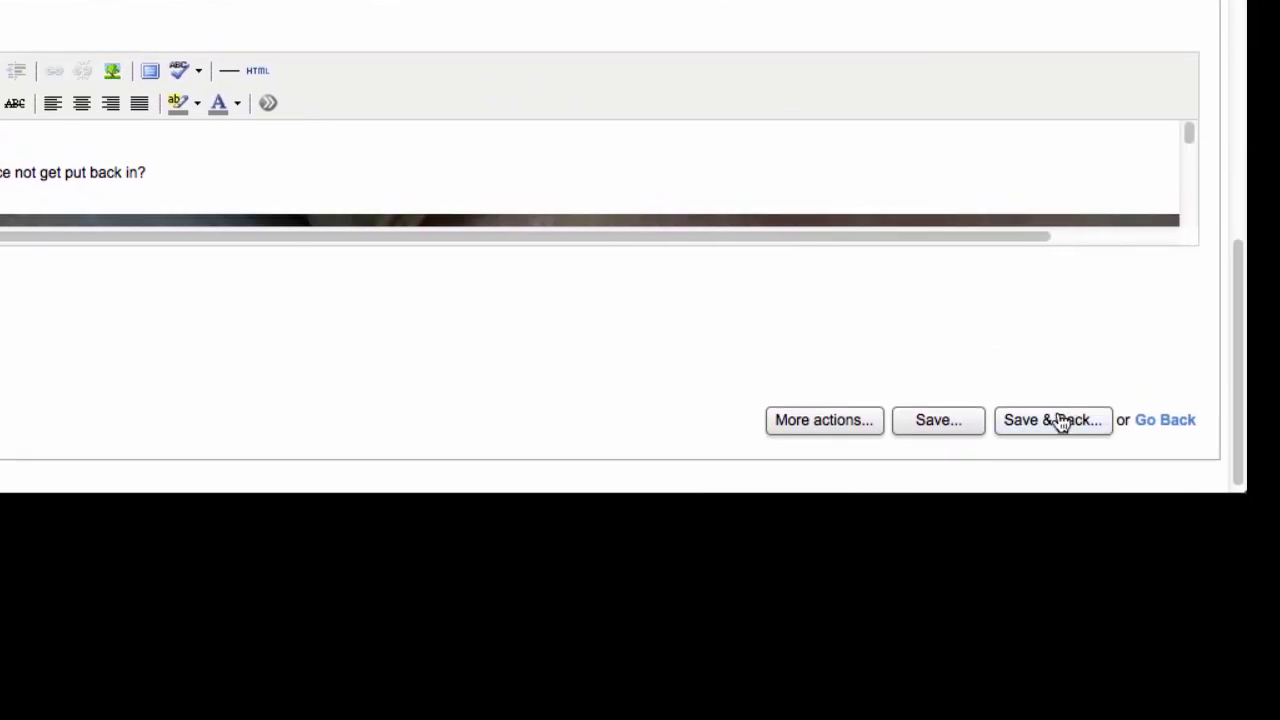
Save Case # 3 and its activity with Save Case, Activity & Back
left_click(1038, 420)
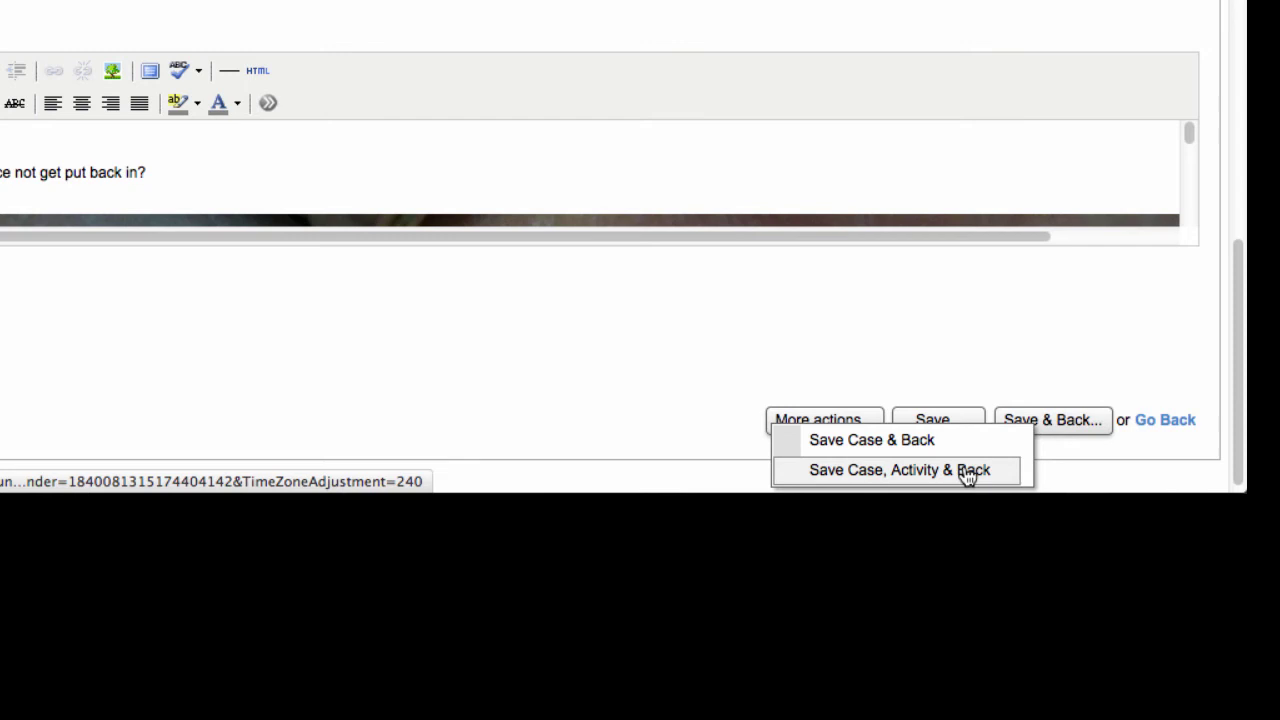
left_click(967, 475)
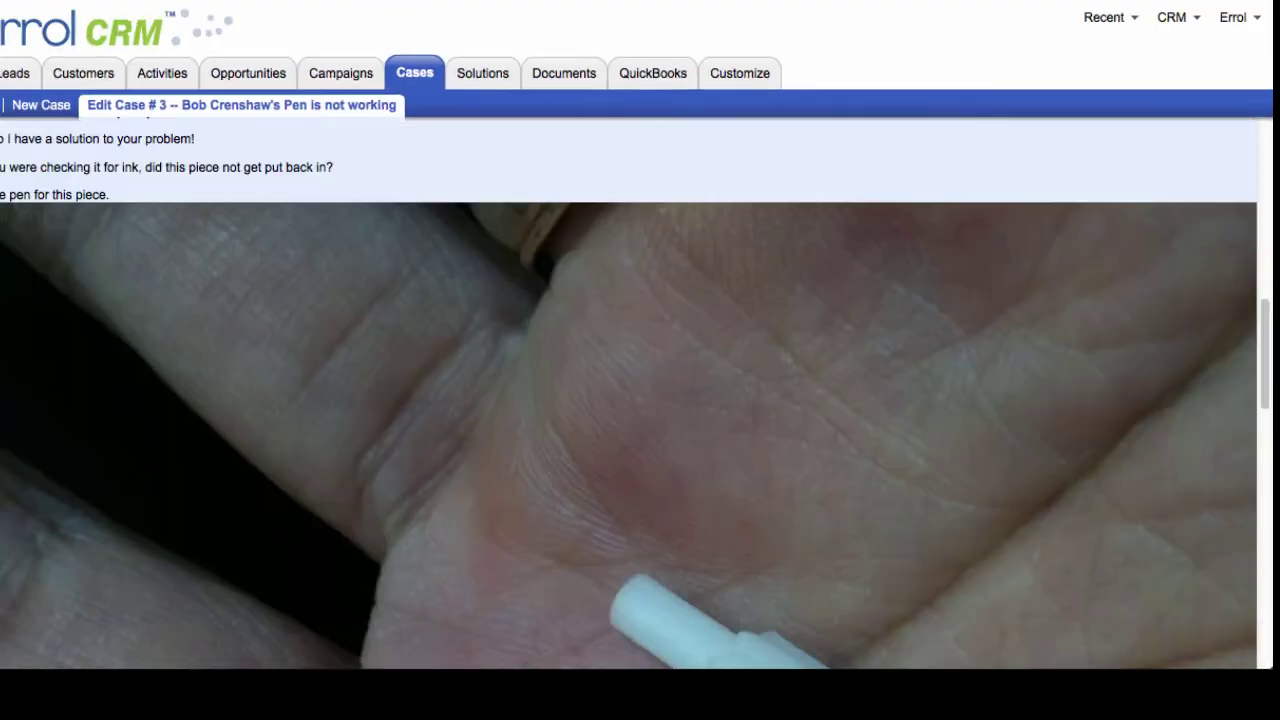